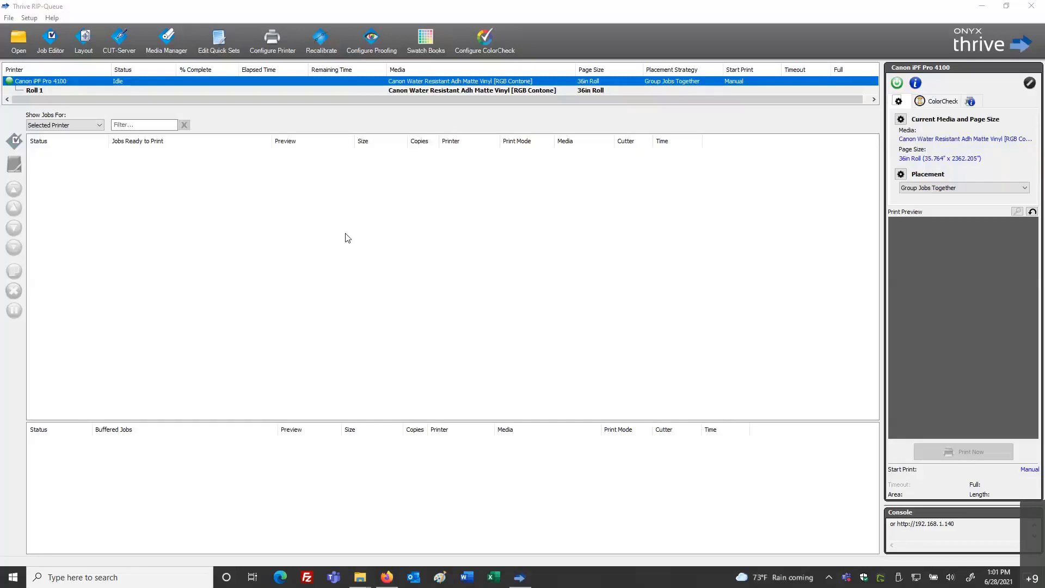
Create a new quick set named "Tiling ON" in the configuration of the Canon iPF Pro 4100
left_click(281, 44)
left_click(480, 303)
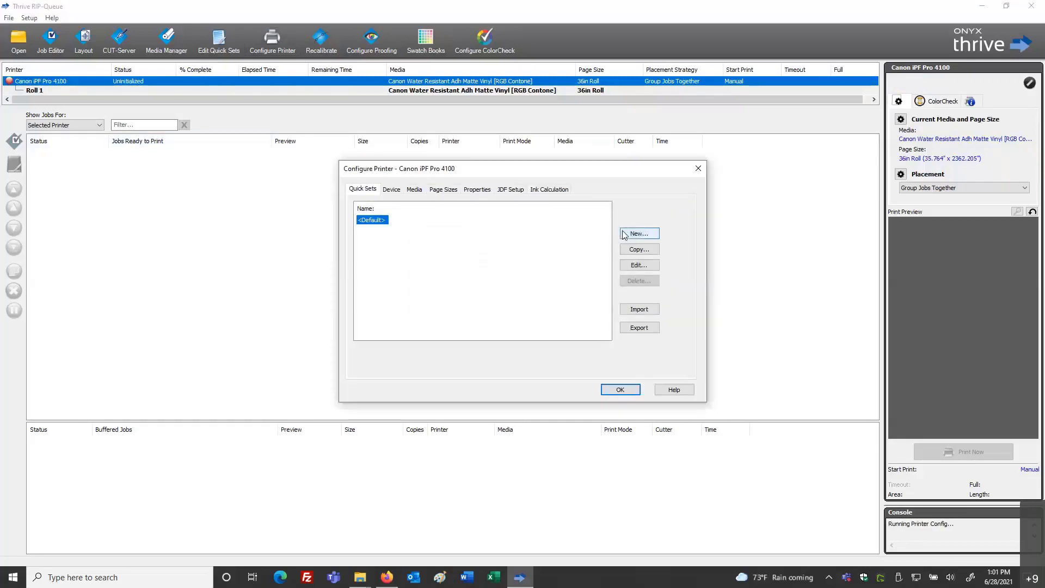
left_click(625, 235)
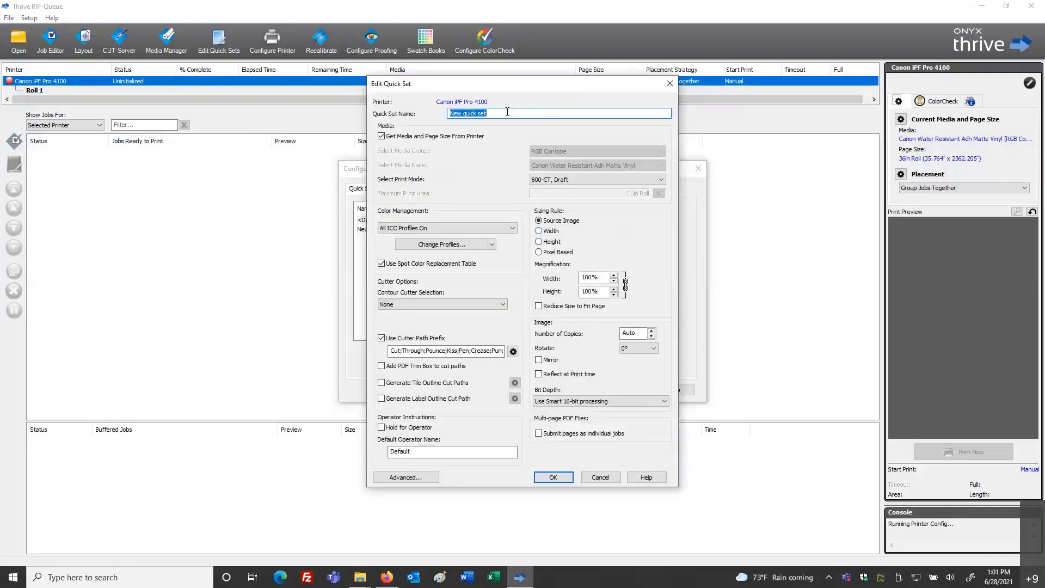
key("BackSpace")
type("Tiling ON")
Enable tiling in the quick set's advanced tile setup, with a 1" overlap and Weld Overlap
left_click(426, 479)
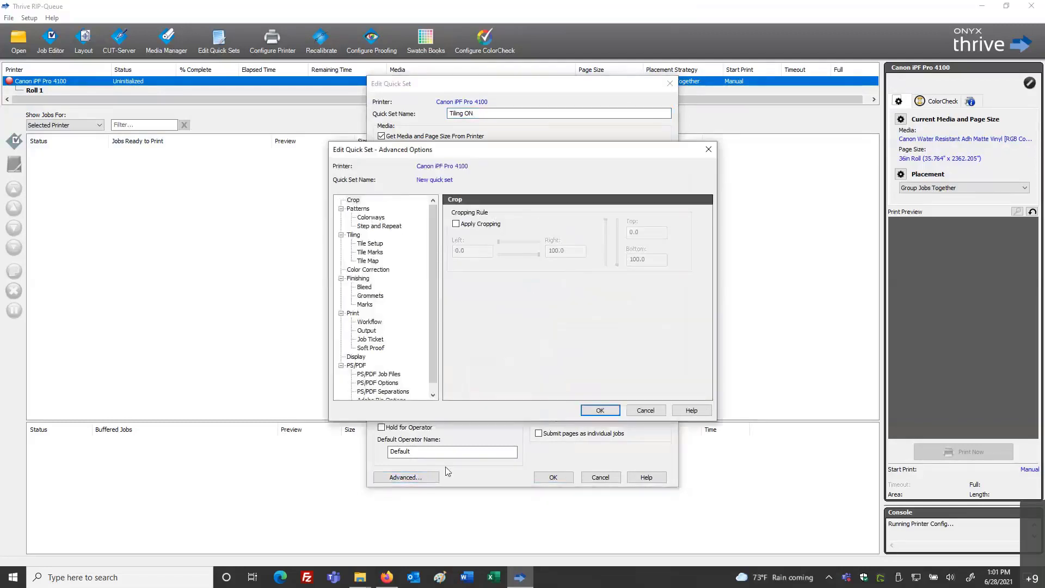
left_click(381, 246)
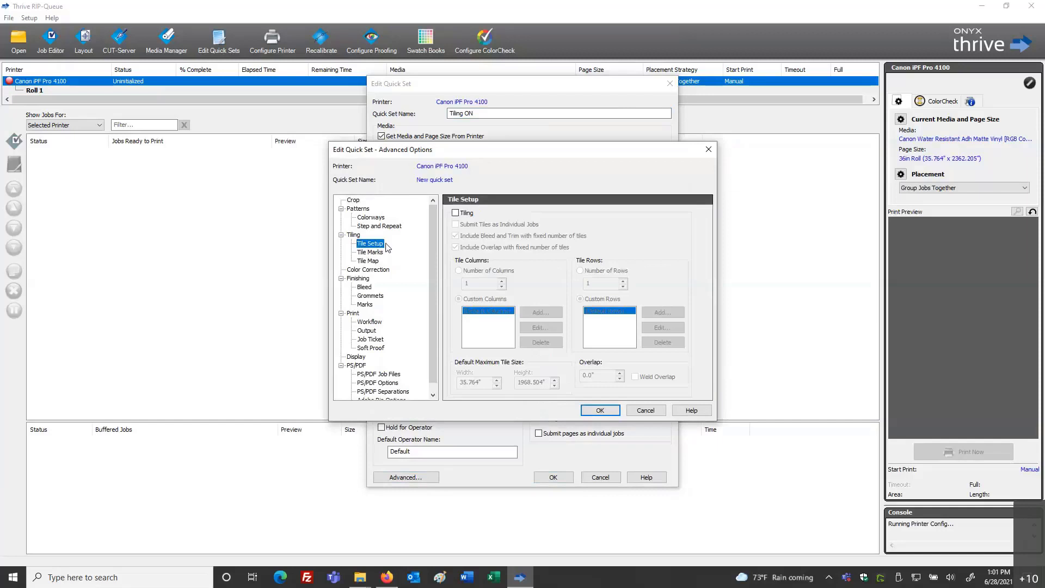
left_click(456, 213)
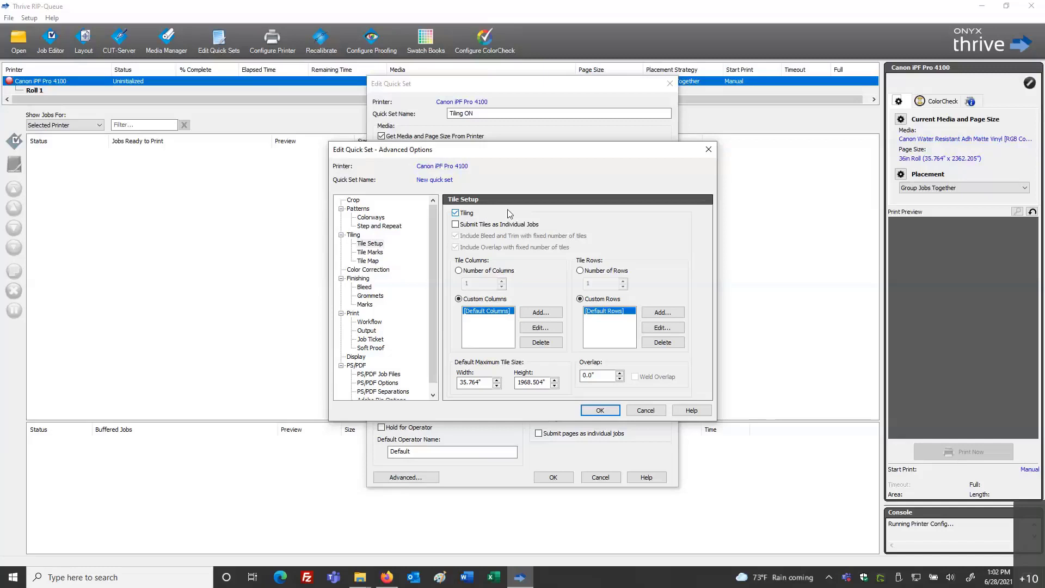
left_click(456, 226)
left_click(456, 224)
left_click_drag(598, 376, 578, 384)
type("1")
left_click(635, 376)
Turn on the Crop zero-line marks in the quick set's tile marks
left_click(372, 252)
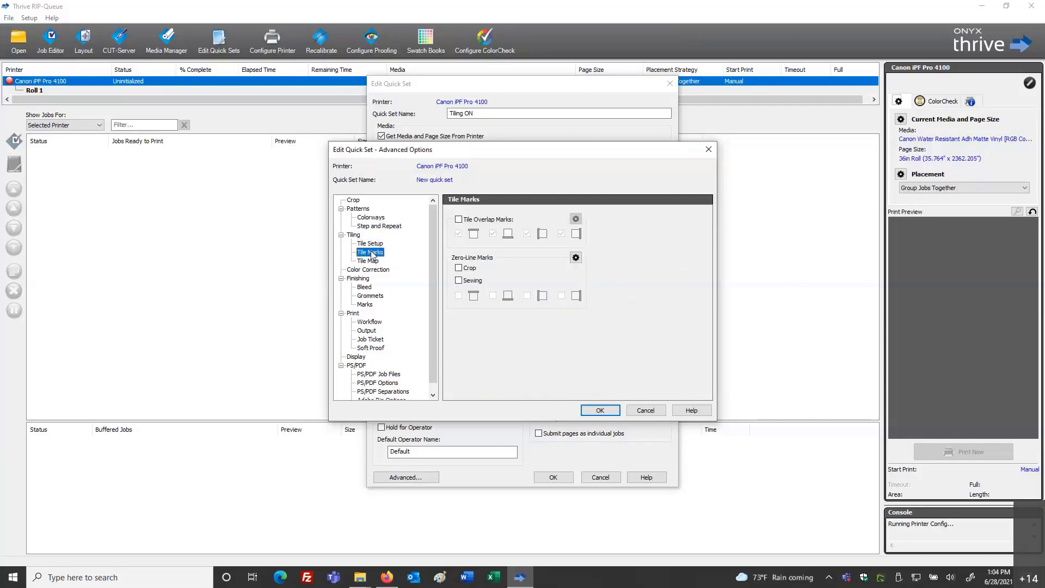
left_click(458, 269)
Try the Solid Line type for the zero-line marks and review the line color and line width options
left_click(575, 258)
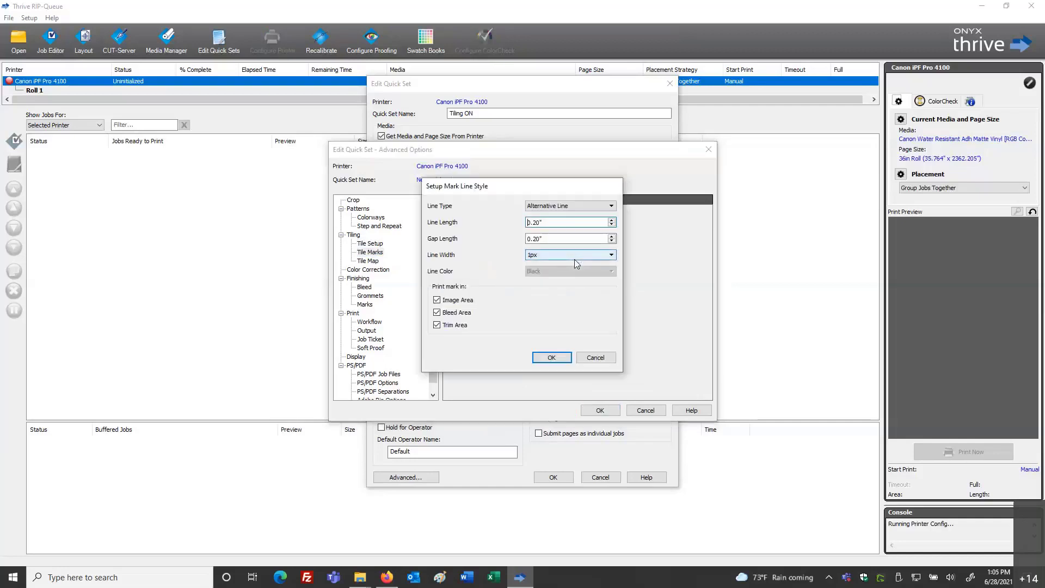
left_click(592, 209)
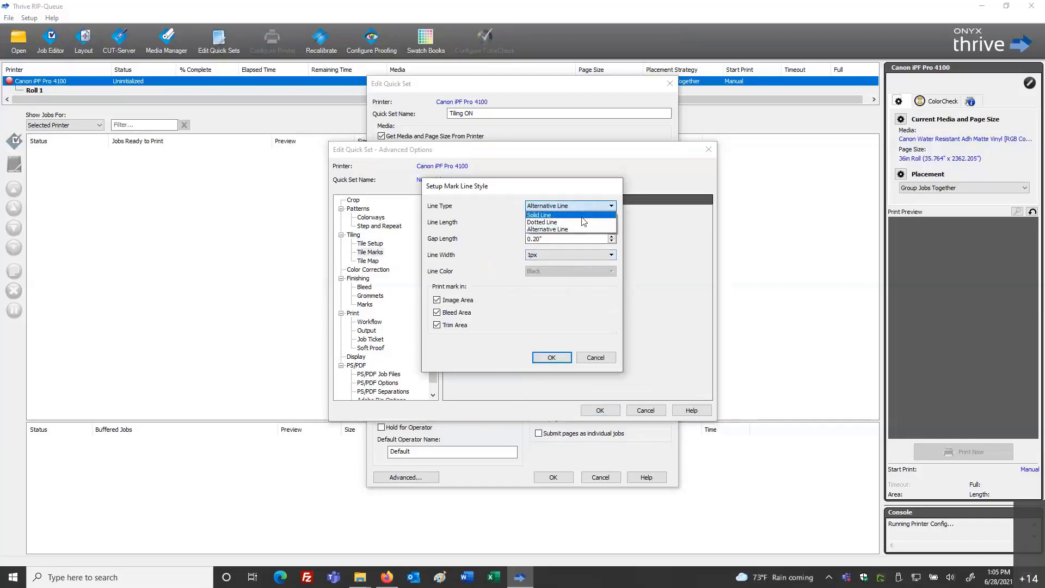
left_click(582, 216)
left_click(575, 274)
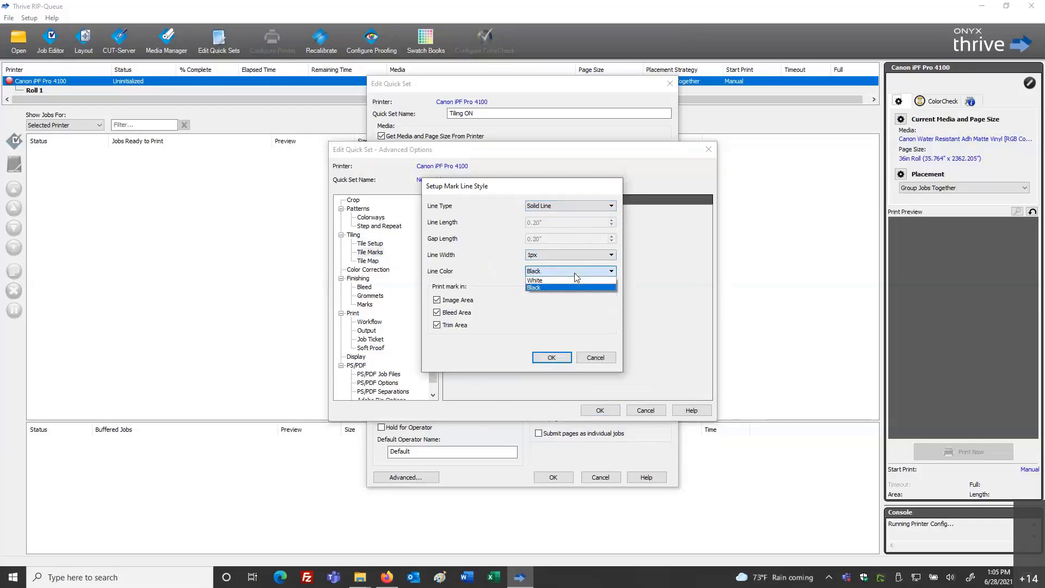
left_click(576, 272)
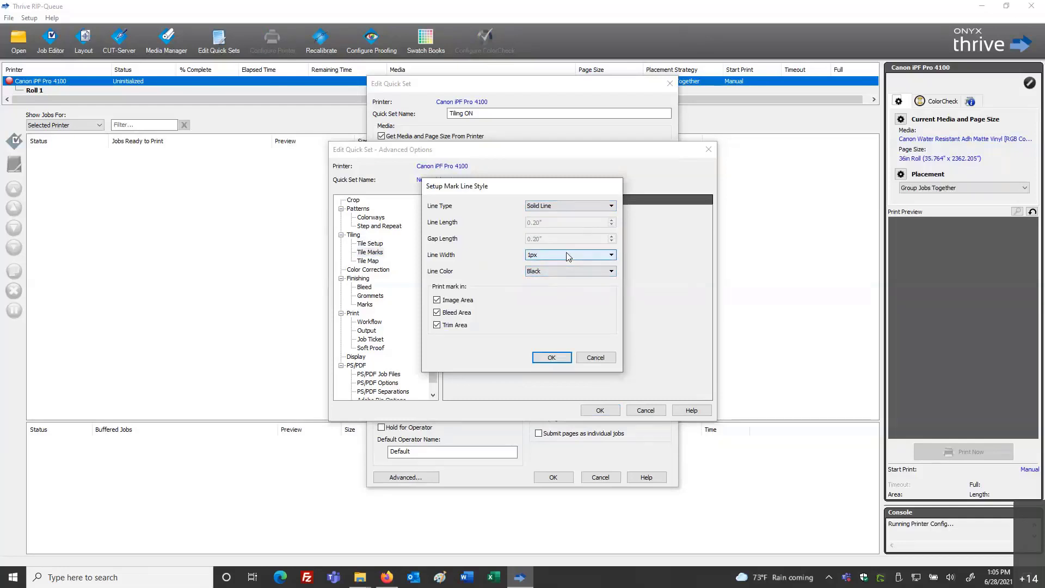
left_click(568, 256)
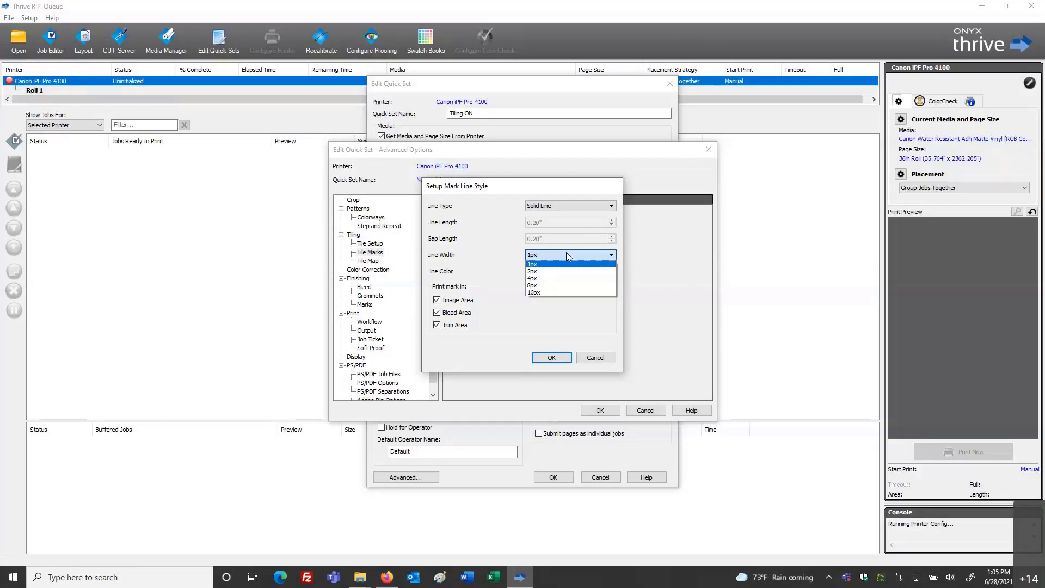
Apply the Dotted Line type to the zero-line marks, with a 1px line width and black color
left_click(551, 208)
left_click(547, 217)
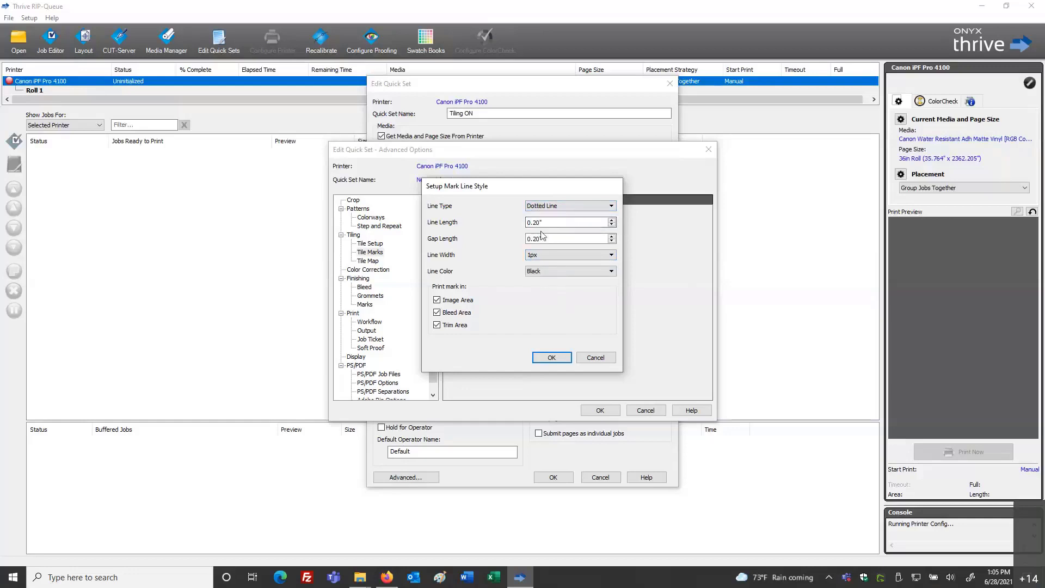
left_click(569, 254)
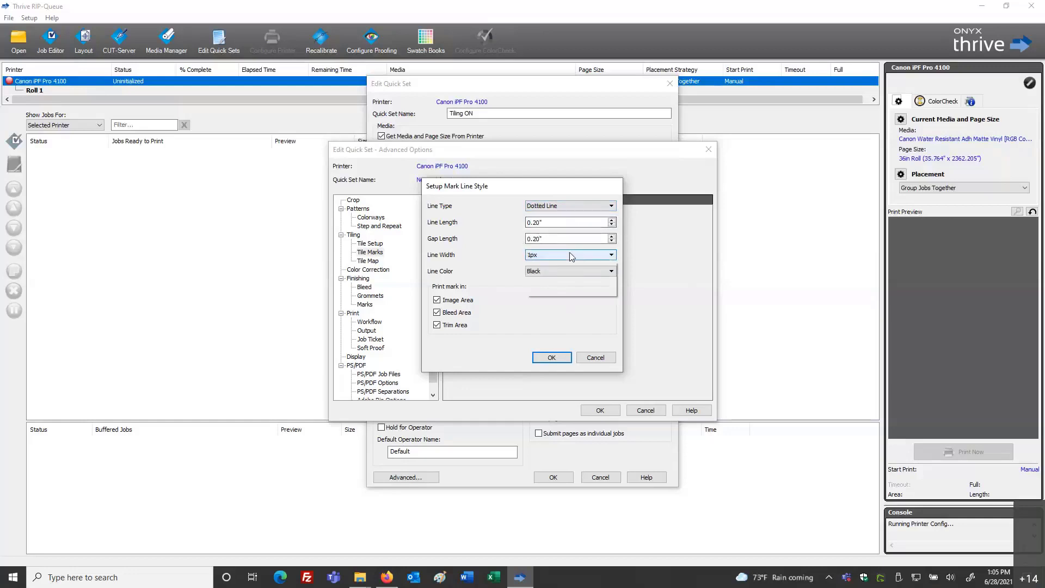
left_click(569, 265)
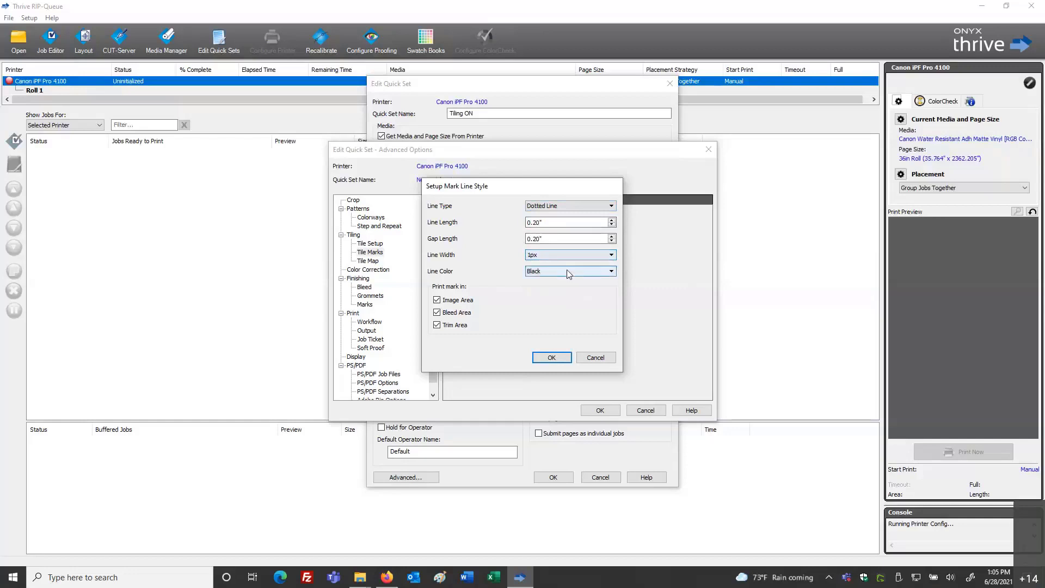
left_click(568, 271)
left_click(568, 274)
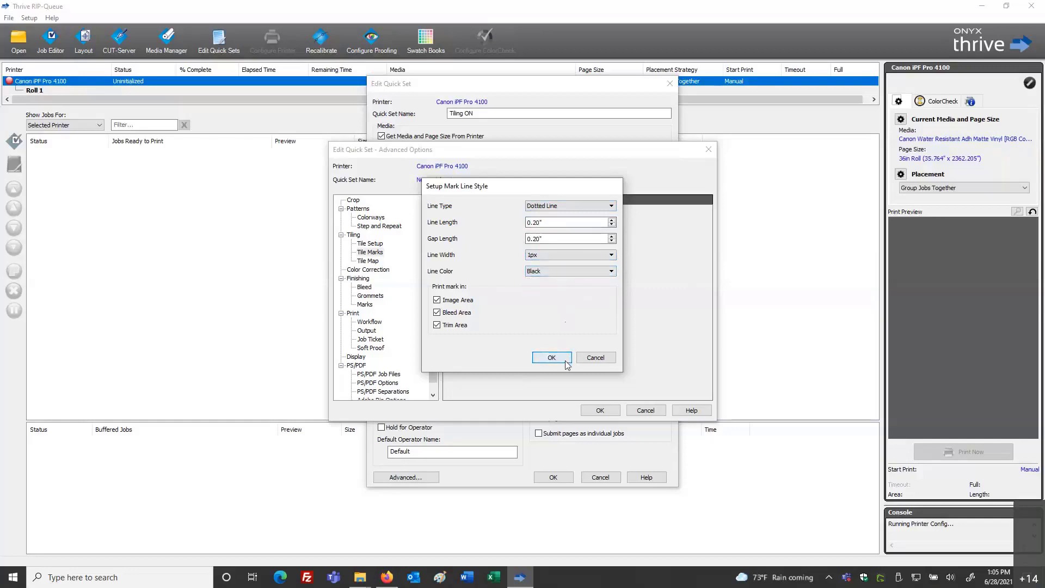
left_click(554, 359)
Set the zero-line marks' line type to Alternative Line with a 1px line width
left_click(575, 257)
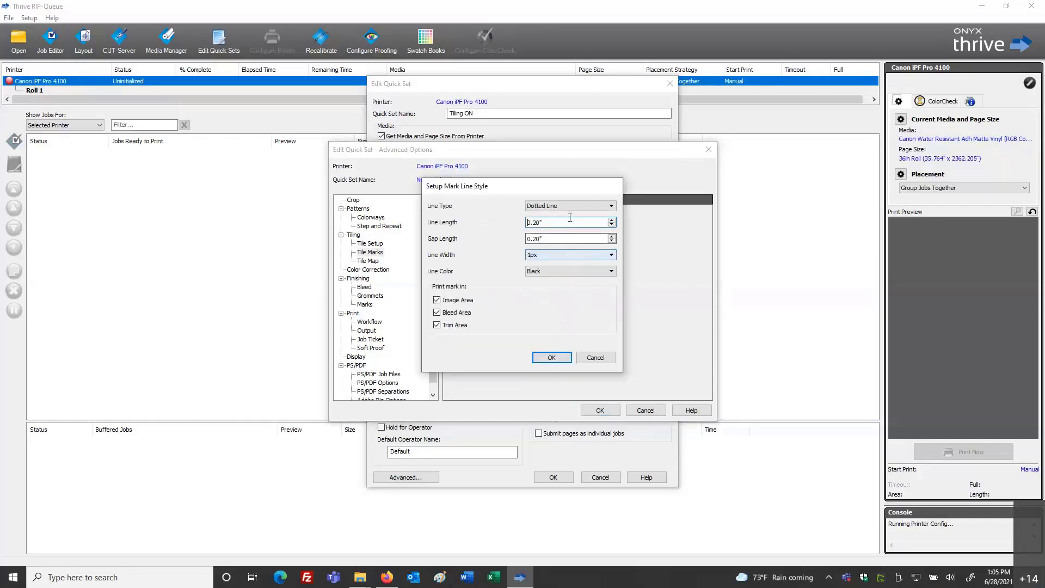
left_click(569, 206)
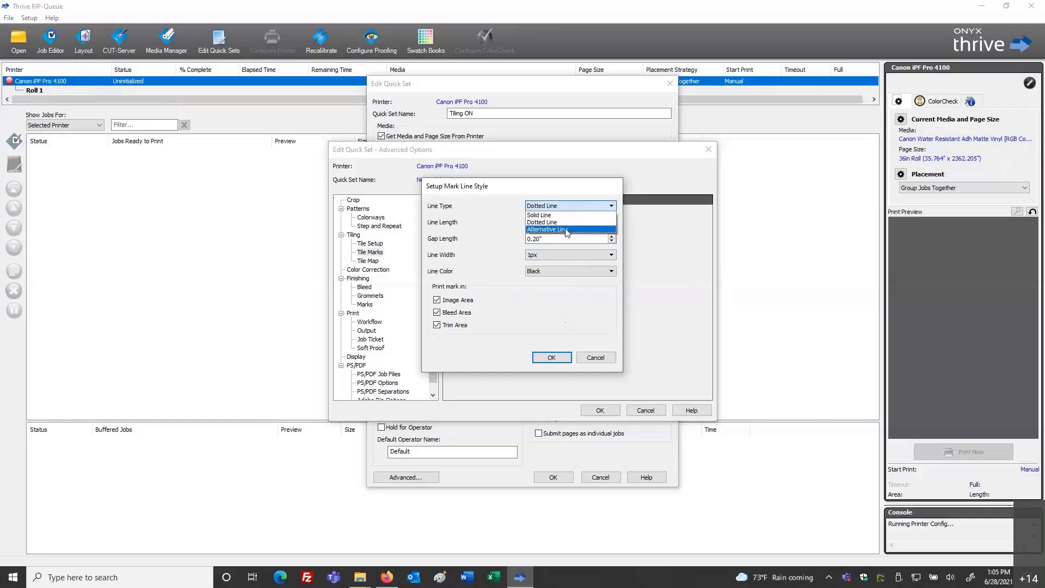
left_click(566, 229)
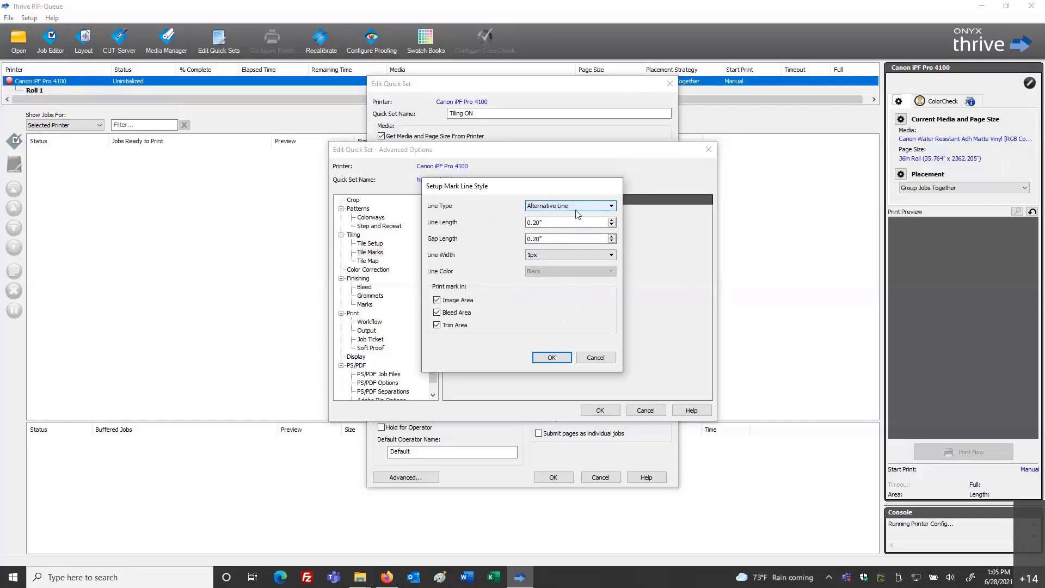
left_click(553, 256)
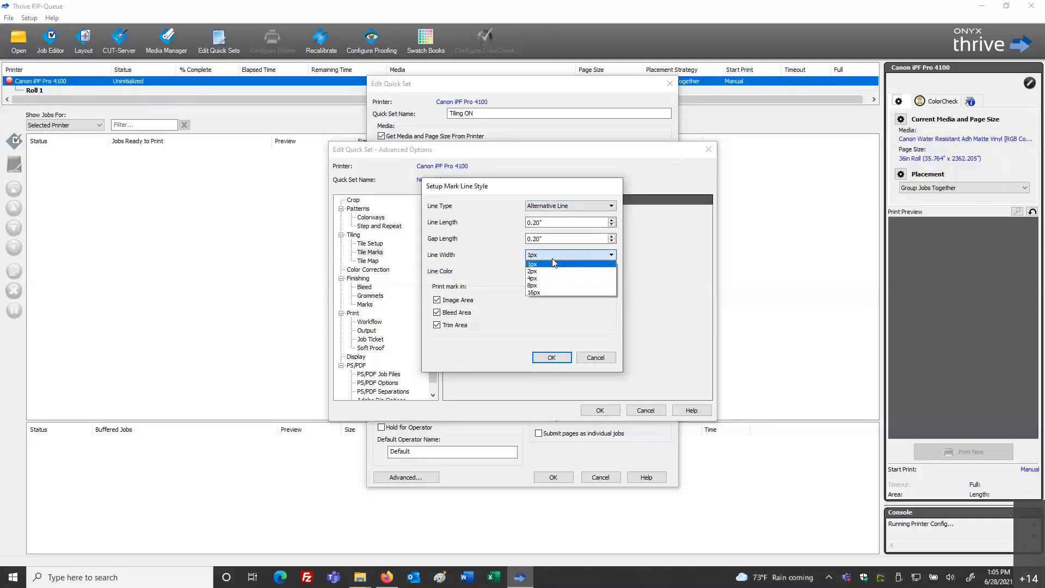
left_click(556, 319)
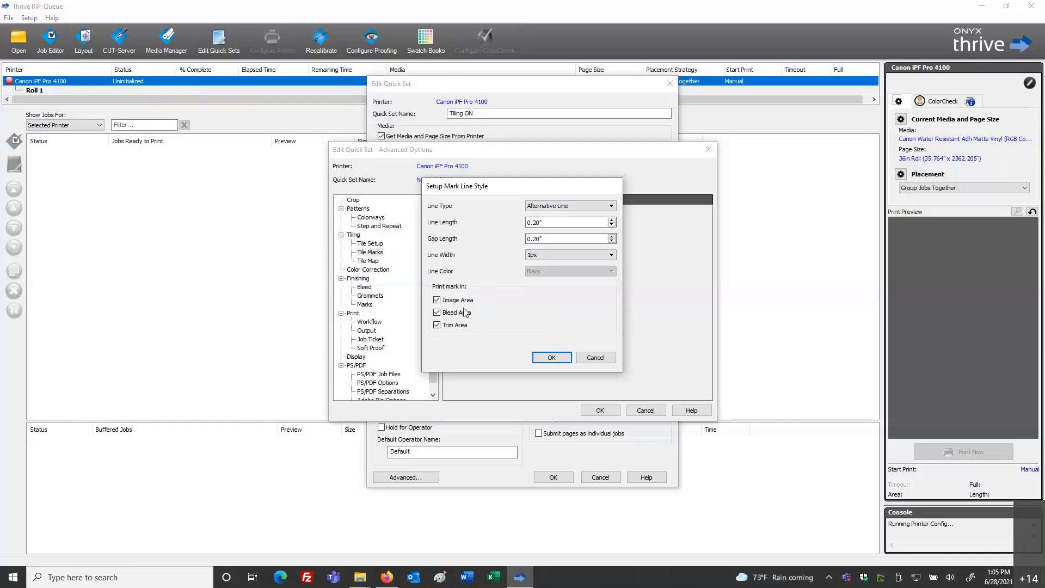
left_click(548, 358)
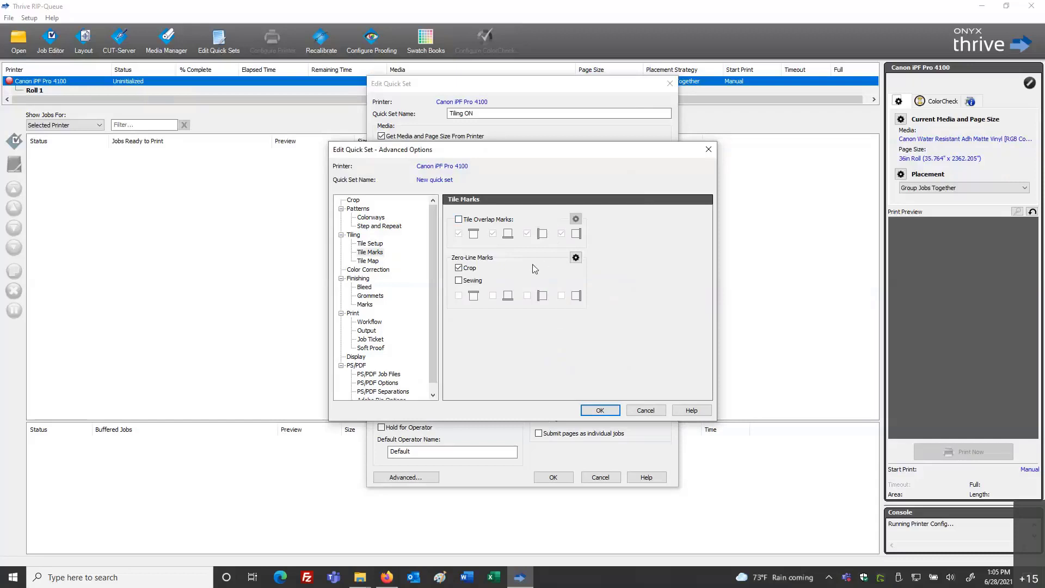
Enable tile map generation at RIP time and add pages for each tile
left_click(369, 262)
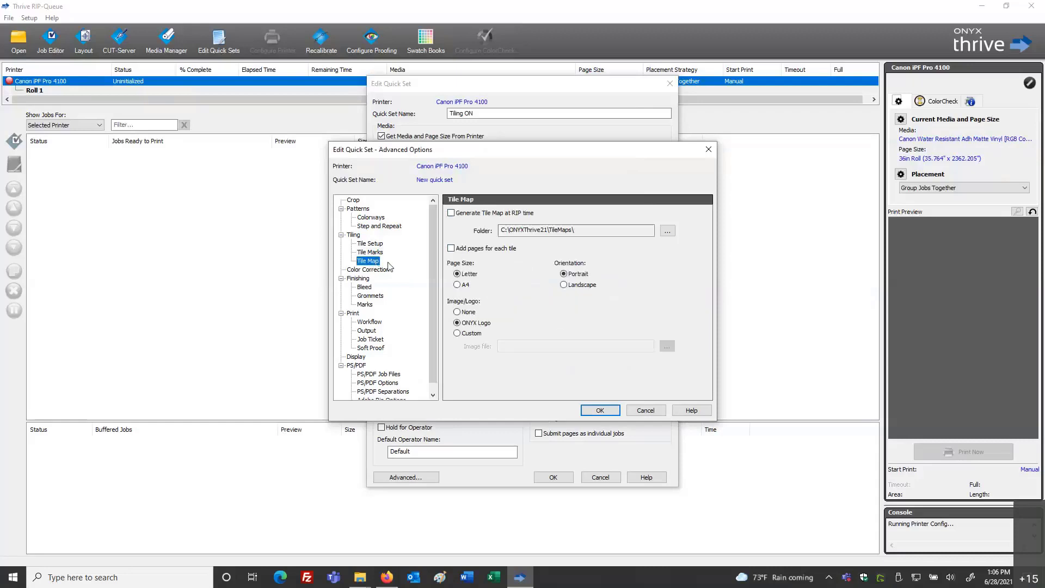
left_click(451, 214)
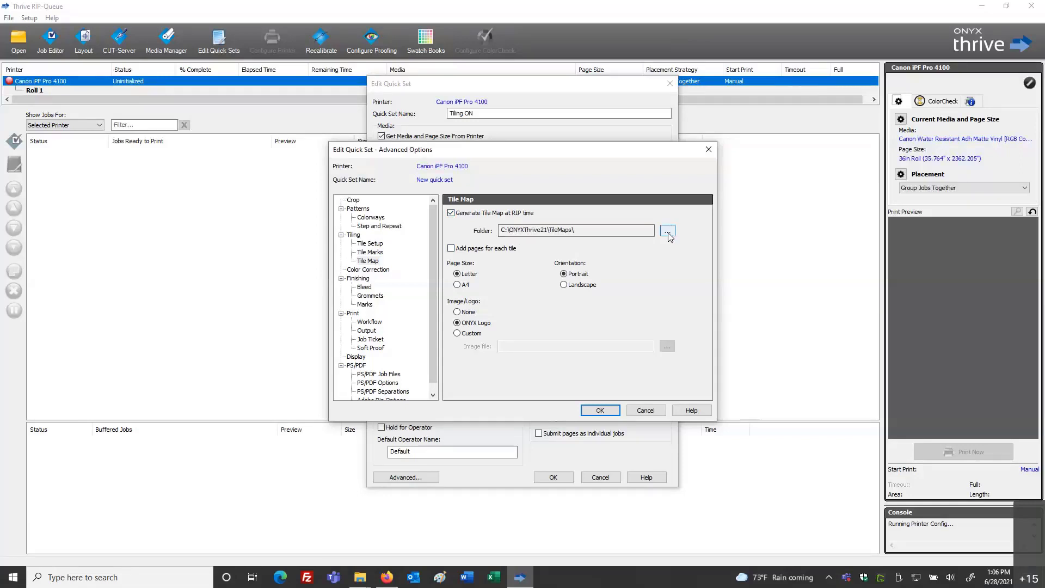
left_click(452, 249)
Use the custom image verticalPANTONE_small.jpg from the Print Label images folder as the tile map logo
left_click(458, 334)
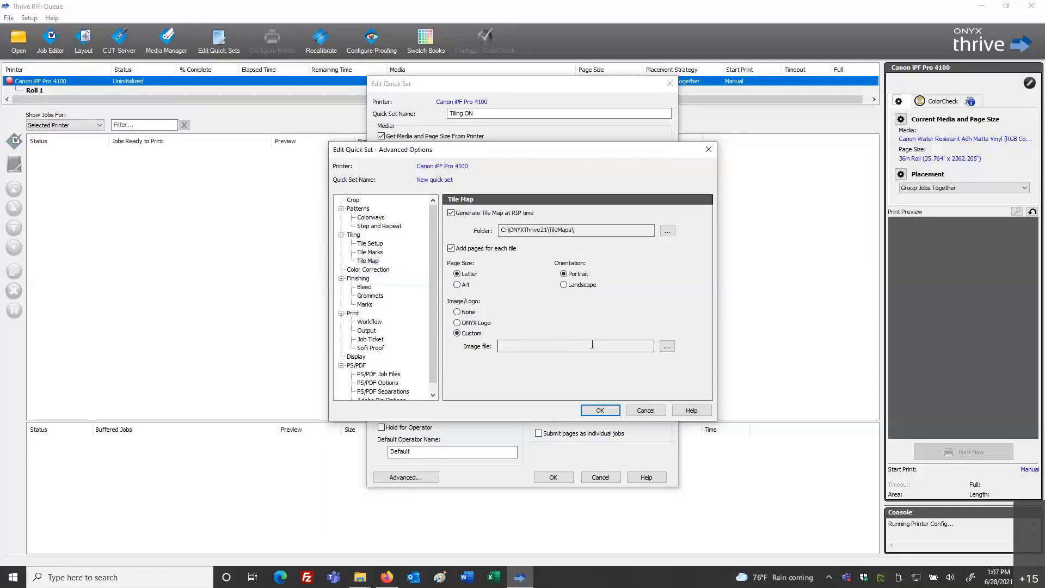
left_click(667, 346)
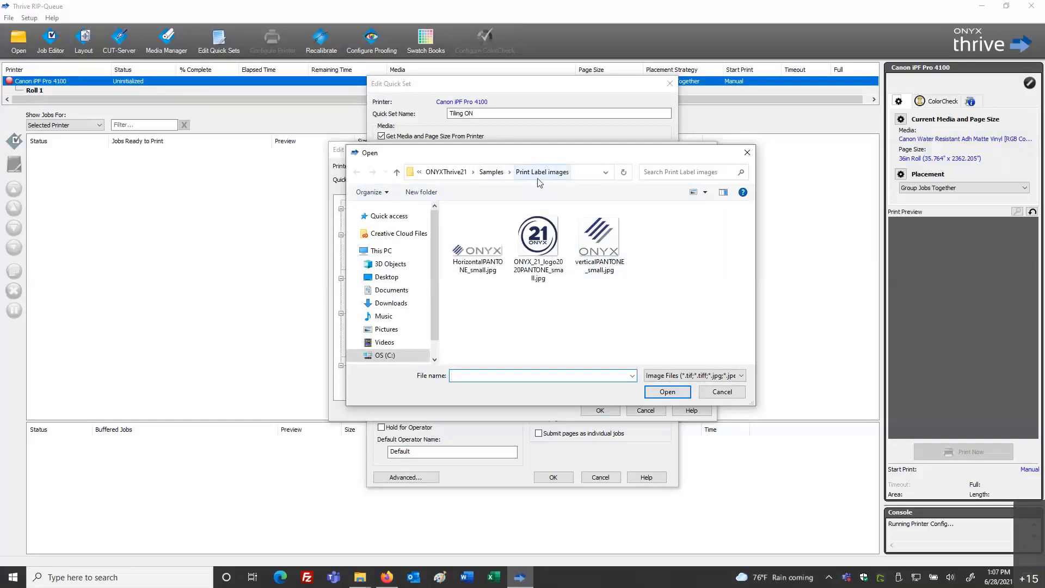
left_click(585, 244)
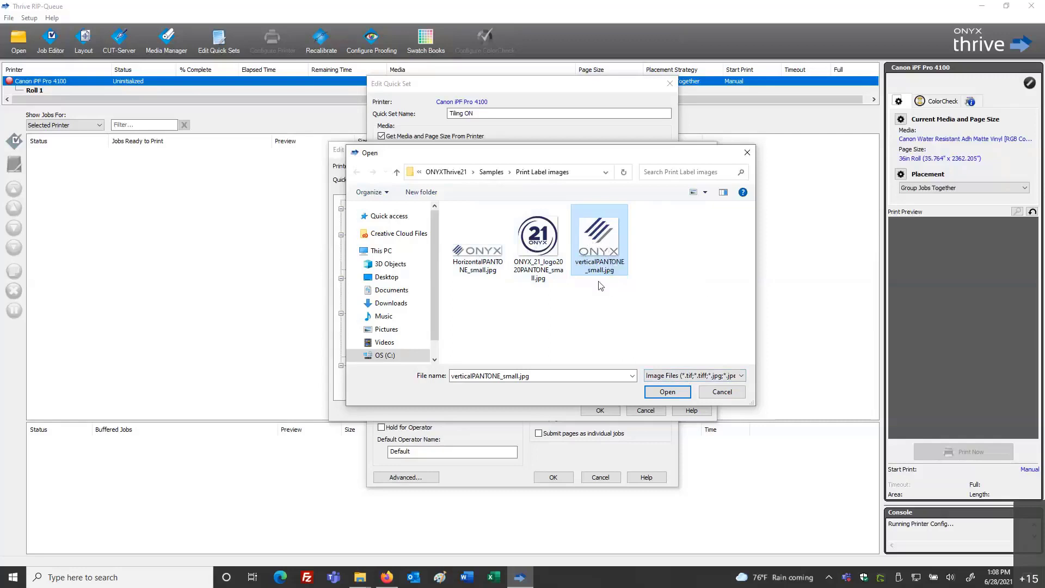
left_click(669, 393)
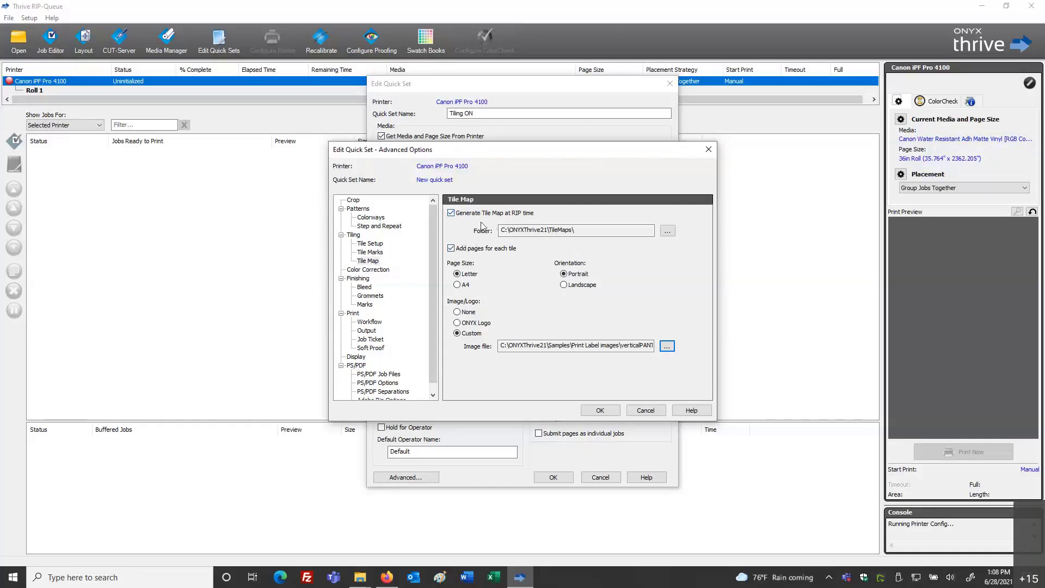
Save the advanced options and the Tiling ON quick set, and close the printer configuration
left_click(594, 411)
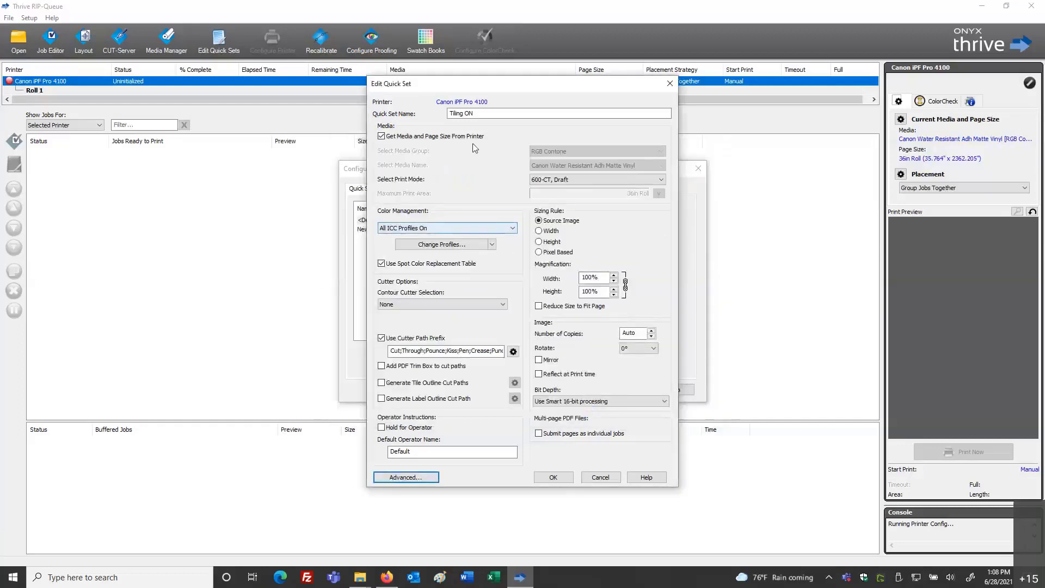
left_click(547, 479)
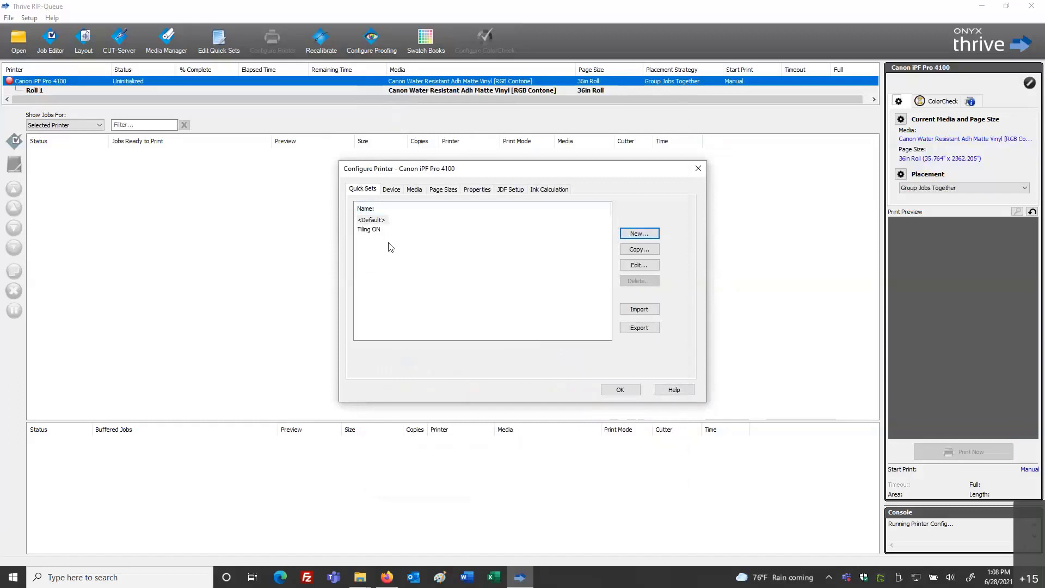
left_click(618, 390)
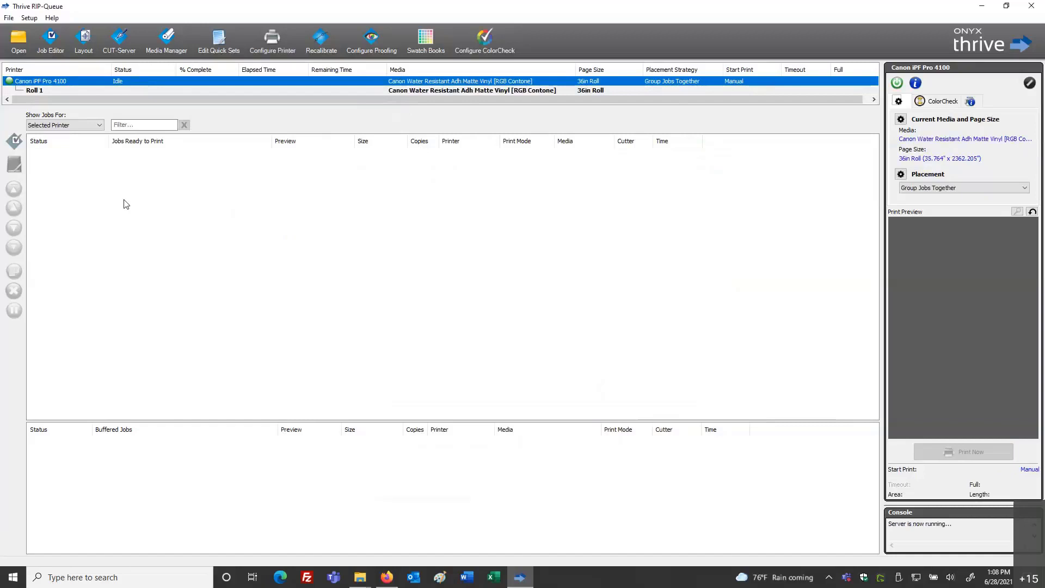
Open 132 TILE Waterfall.pdf in Job Editor using the Tiling ON quick set
left_click(10, 43)
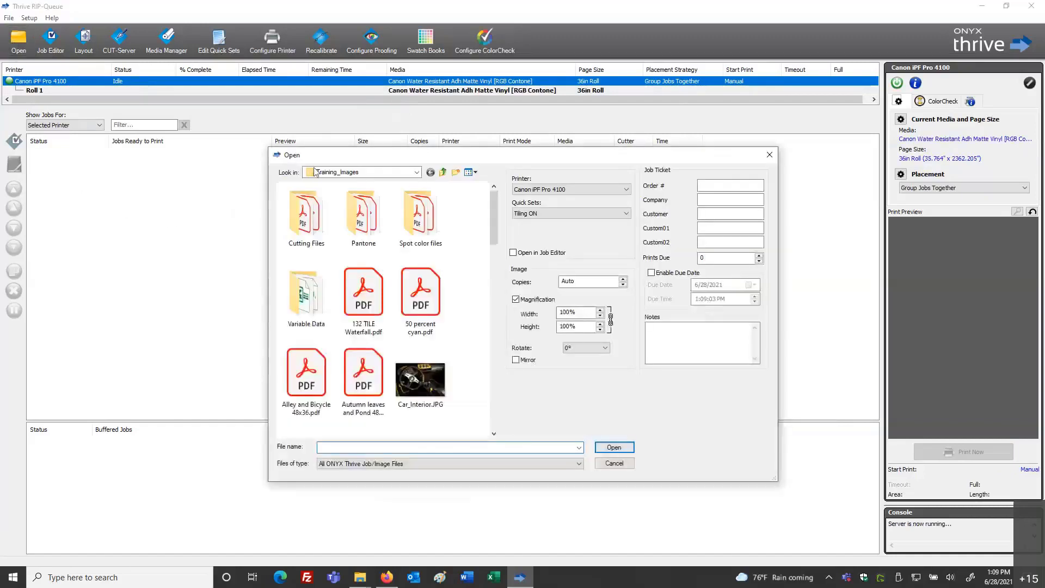
left_click(540, 214)
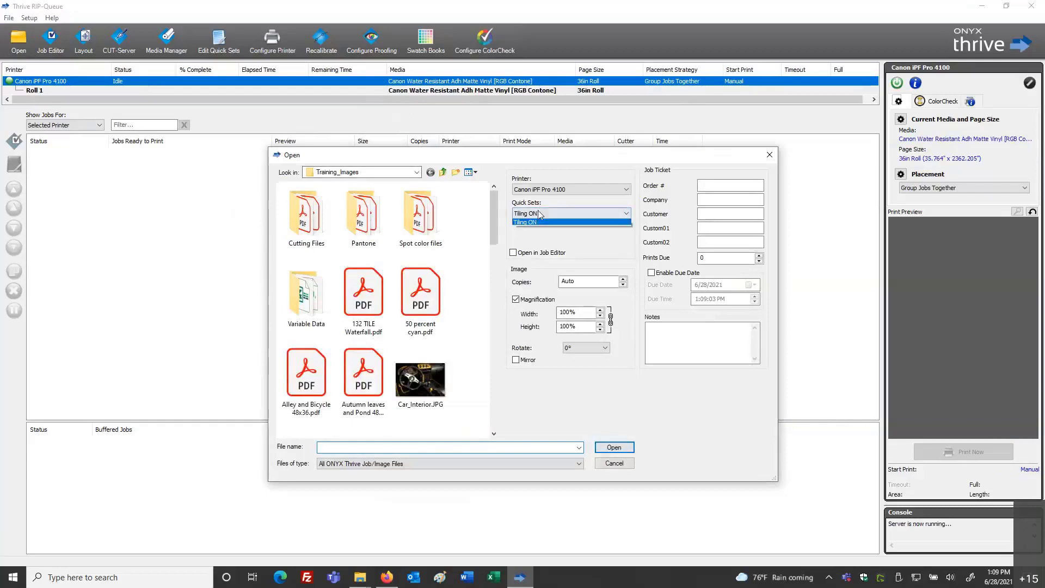
left_click(527, 234)
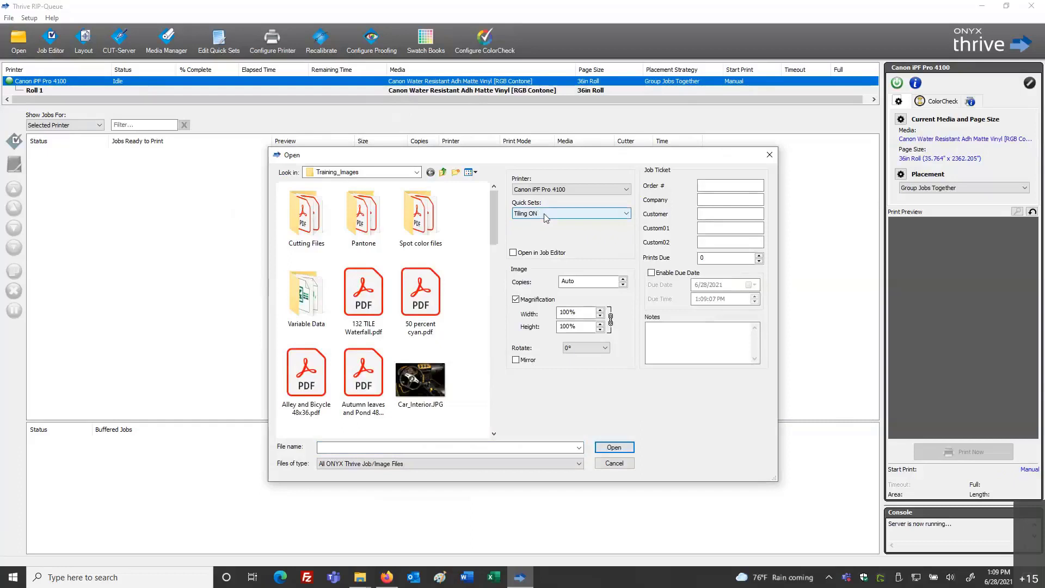
left_click(370, 303)
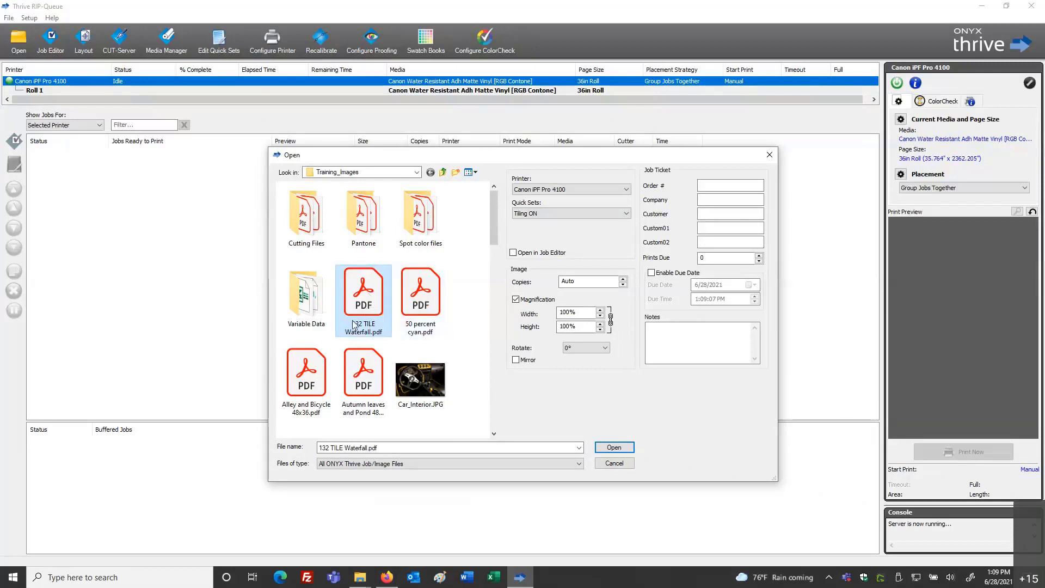
left_click(514, 255)
left_click(612, 449)
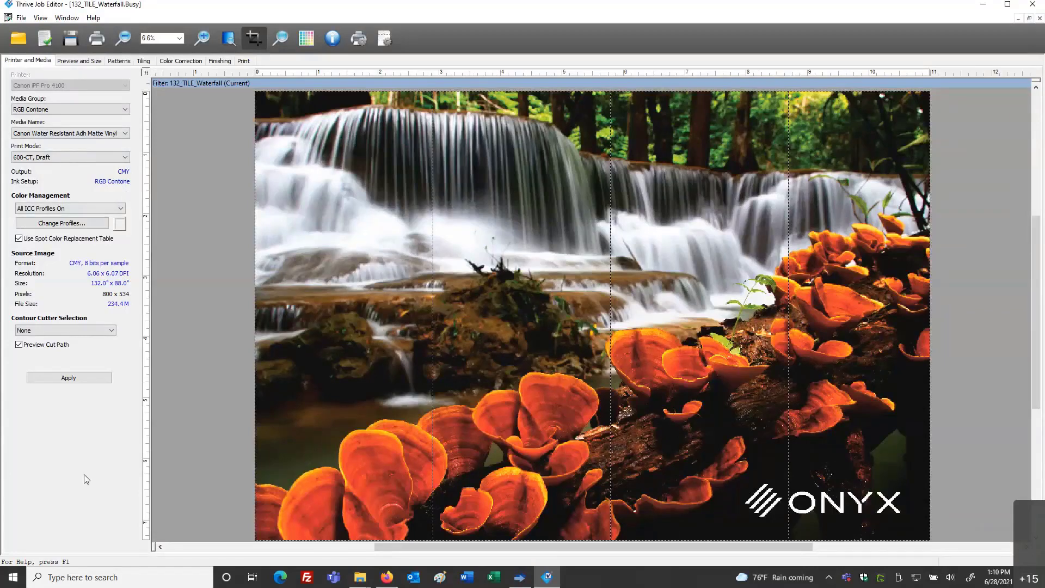
Check the contents of the TileMaps folder under ONYXThrive21 in File Explorer, and return to Job Editor
mouse_move(355, 575)
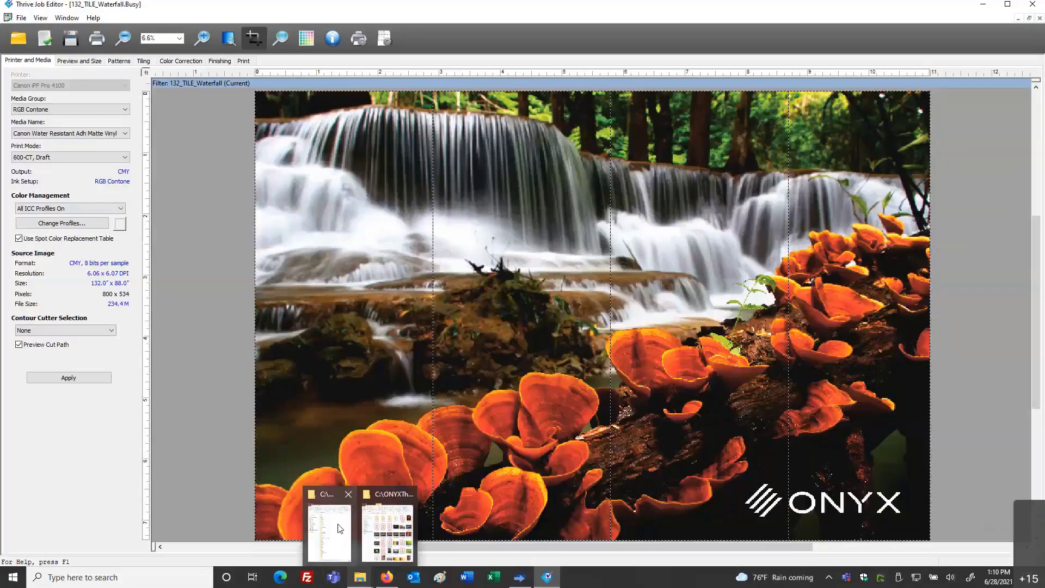
left_click(340, 528)
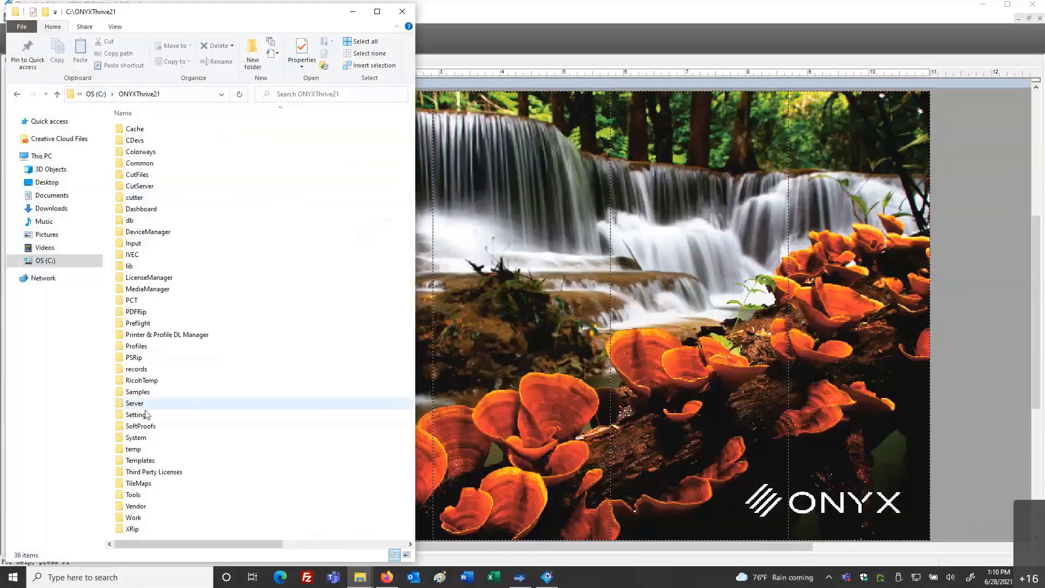
double_click(137, 484)
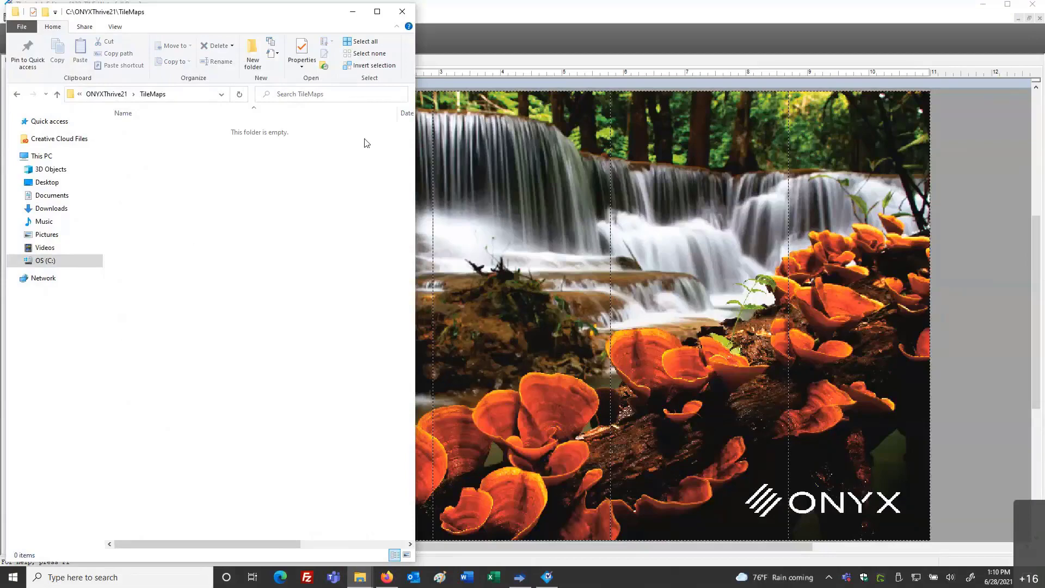
left_click(353, 12)
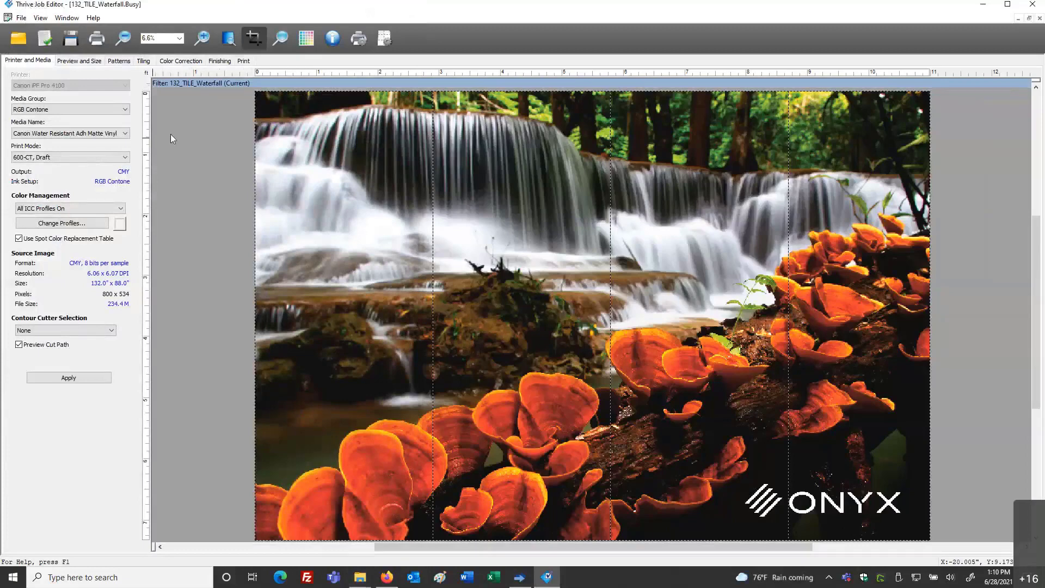
Move the tile seam between columns 3 and 4 so column 3 is about 34.1" wide and column 4 about 28.3" wide
left_click(143, 64)
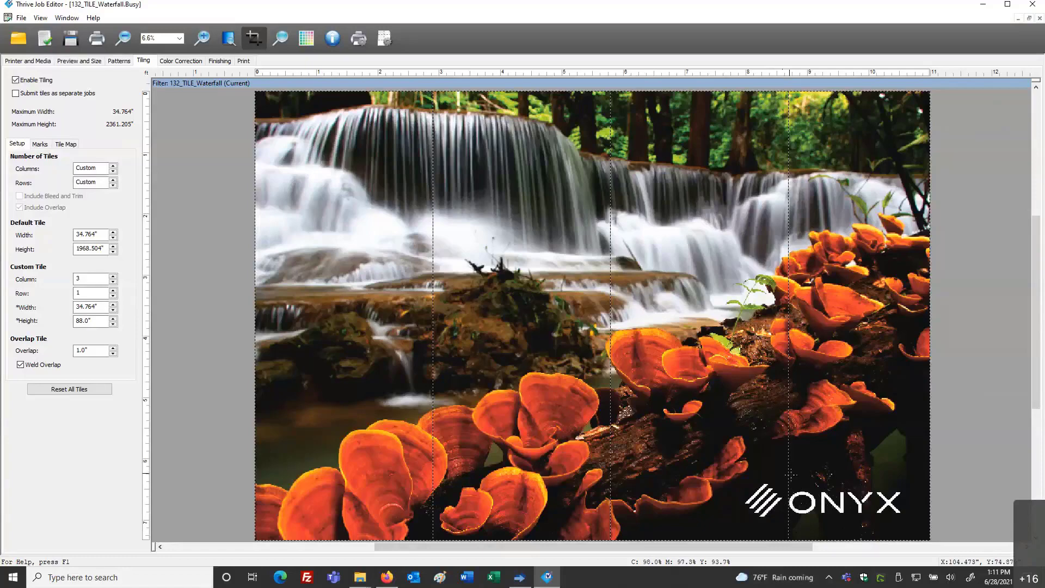
left_click_drag(790, 475, 785, 473)
left_click(809, 471)
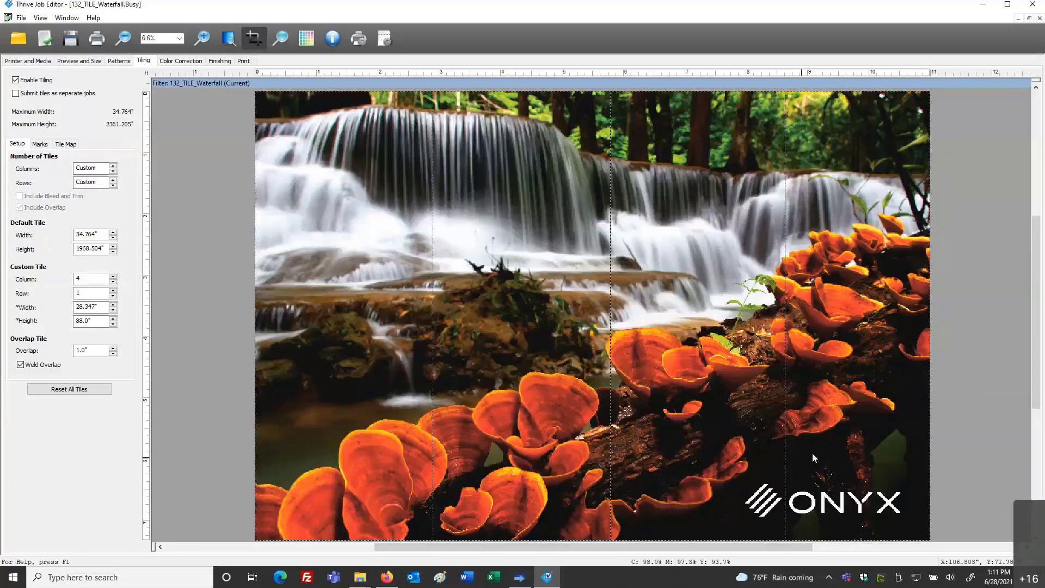
Compare the custom tile dimensions of columns 3 and 4
left_click(95, 284)
left_click(93, 297)
left_click(99, 306)
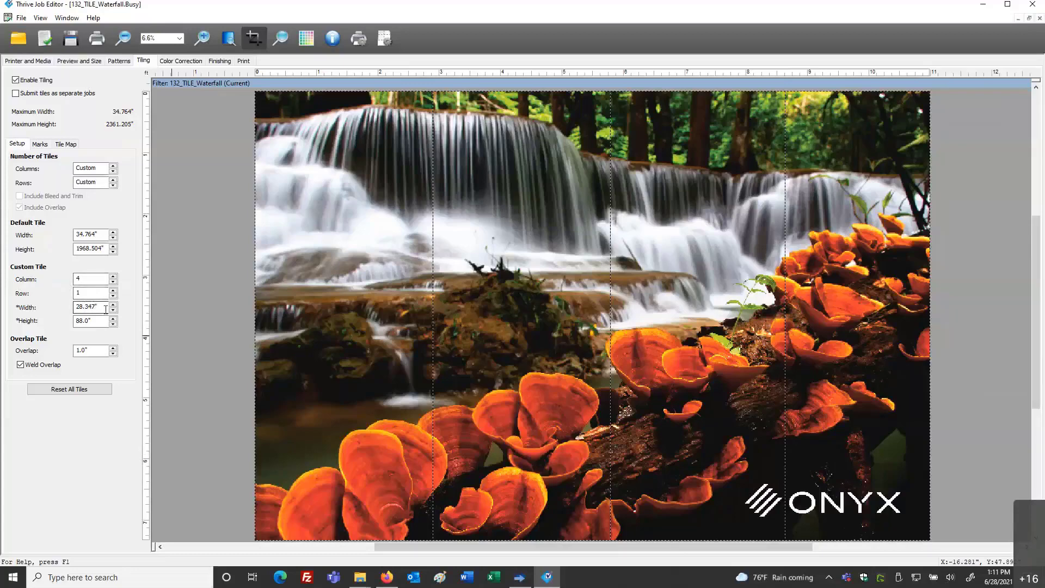
left_click(688, 434)
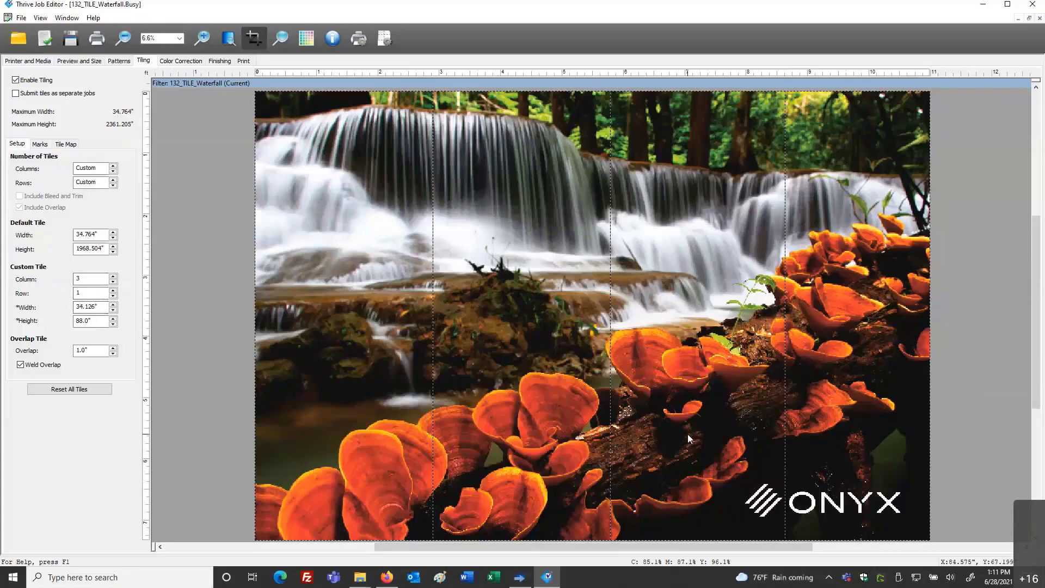
left_click(861, 407)
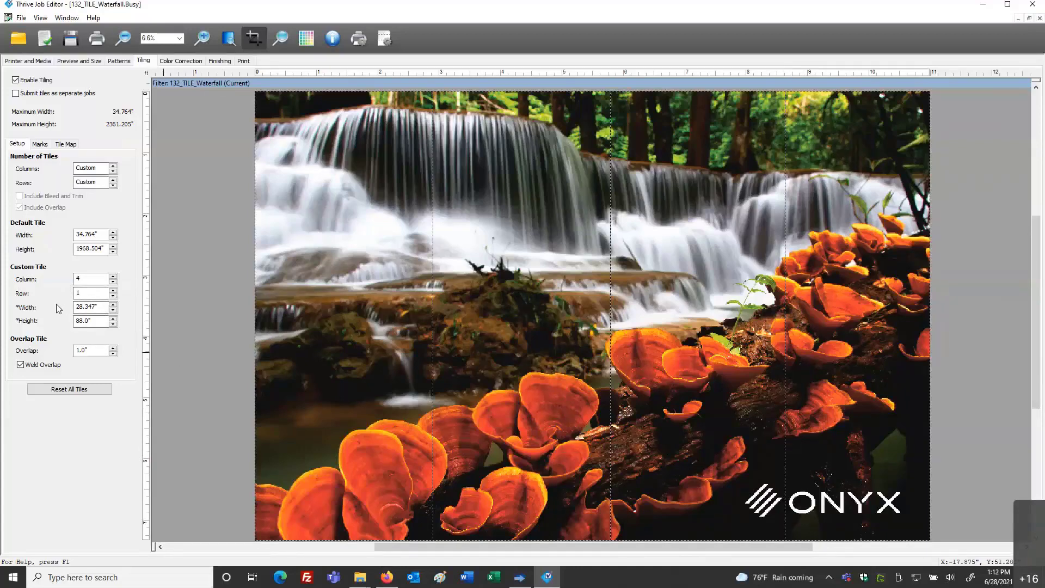
Review the tiling marks and tile map settings, and check the TileMaps folder for a generated file
left_click(46, 147)
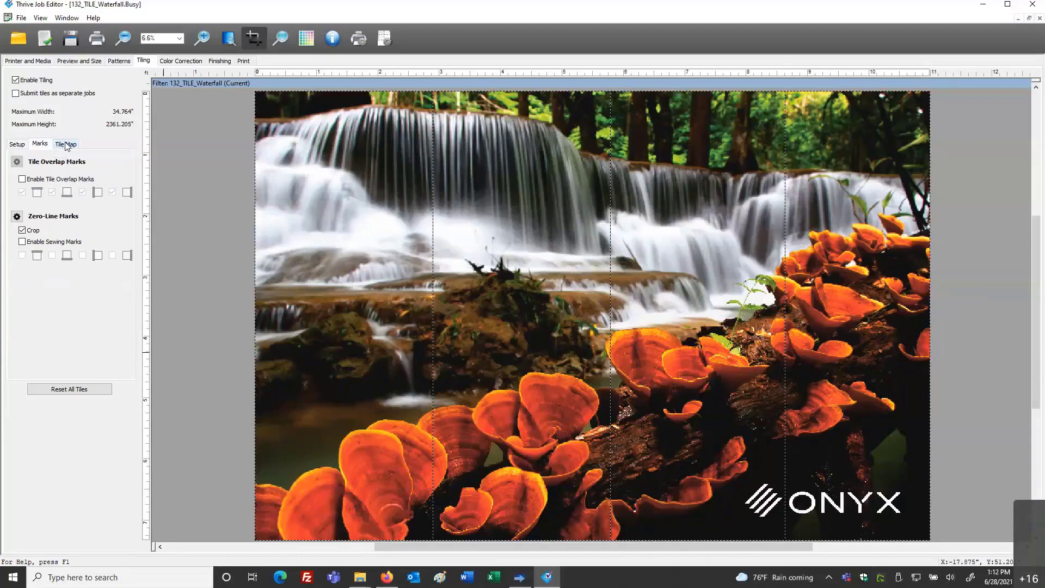
left_click(66, 145)
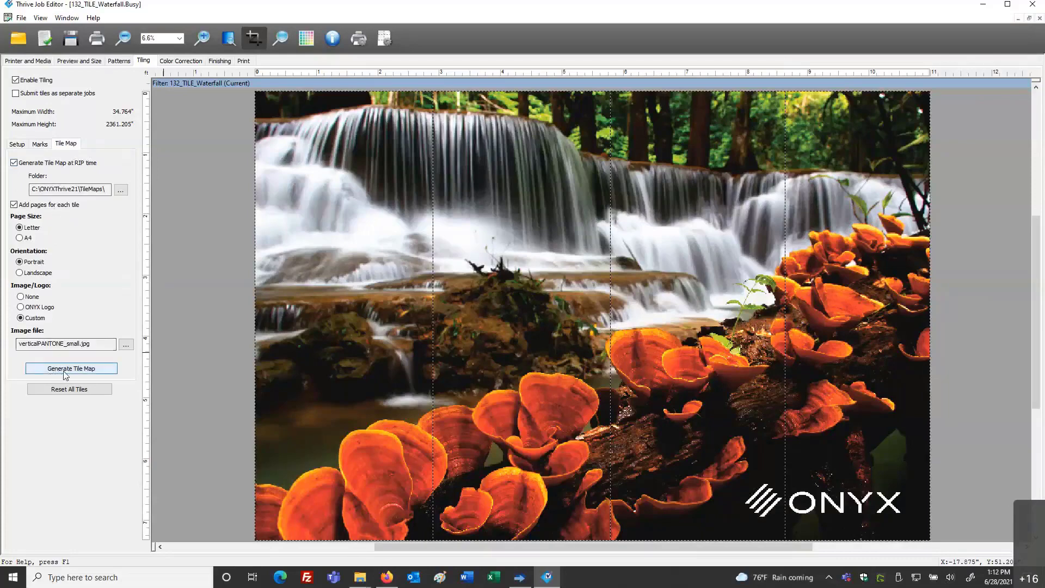
left_click(83, 373)
mouse_move(358, 581)
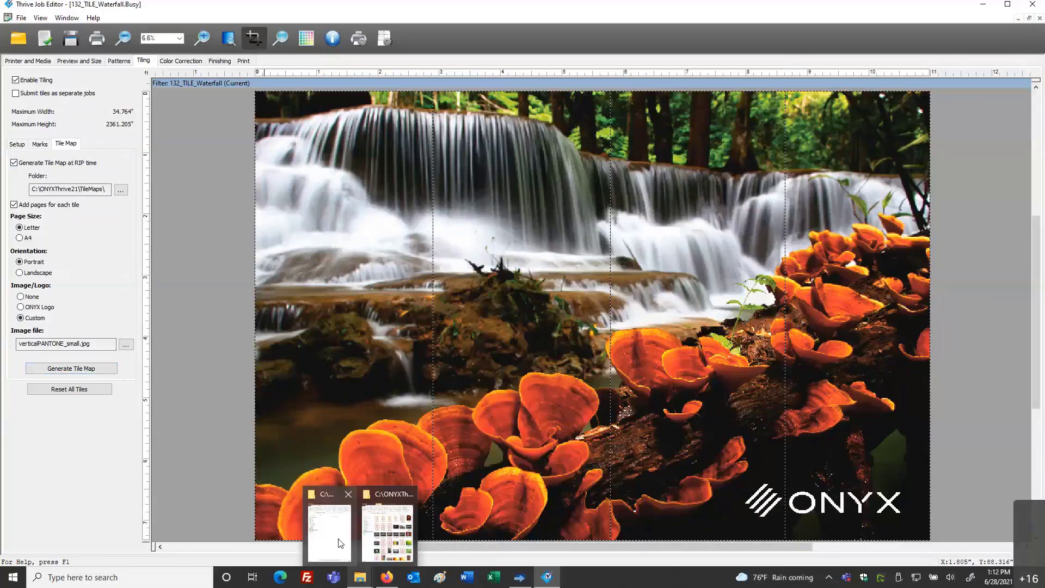
left_click(340, 543)
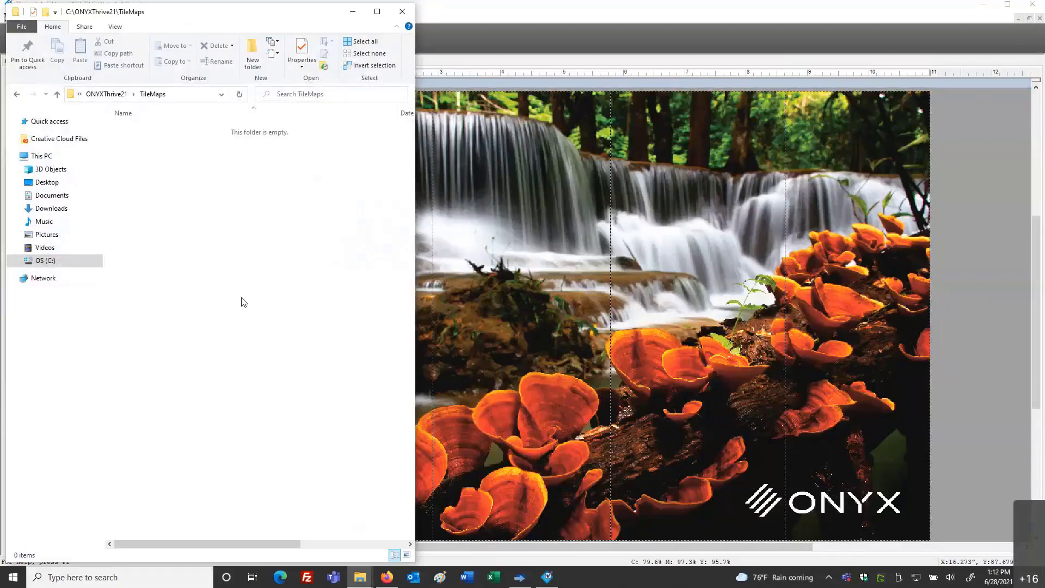
left_click(424, 11)
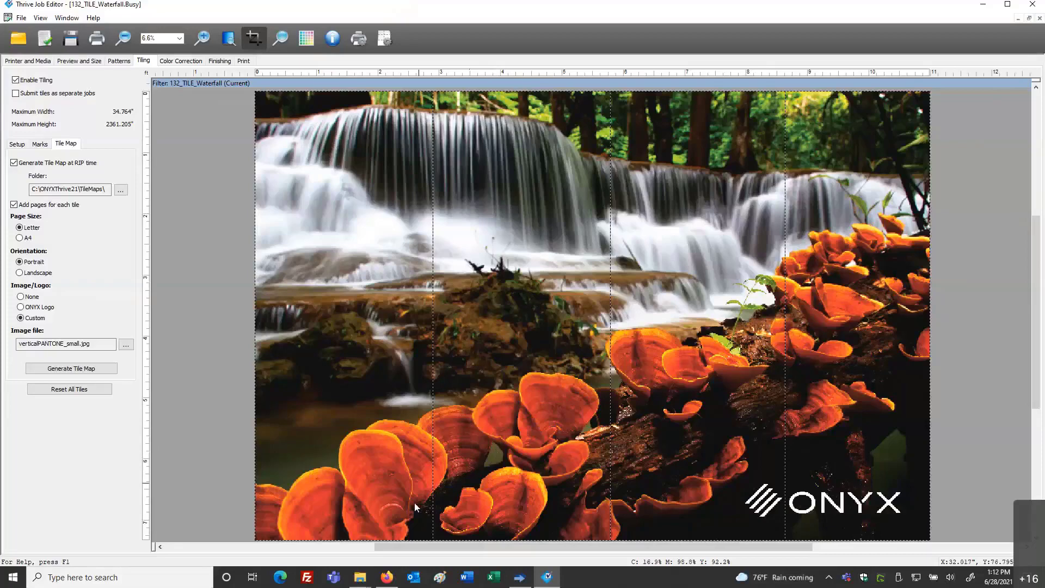
Generate the tile map as 132_TILE_Waterfall_TileMap.pdf in the TileMaps folder, and open the PDF
left_click(104, 370)
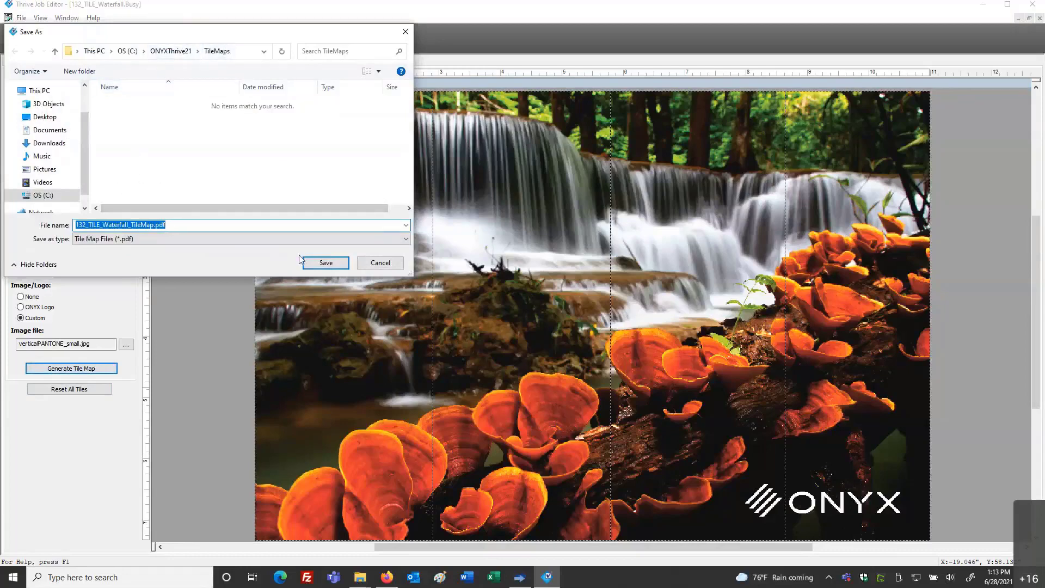
left_click(311, 261)
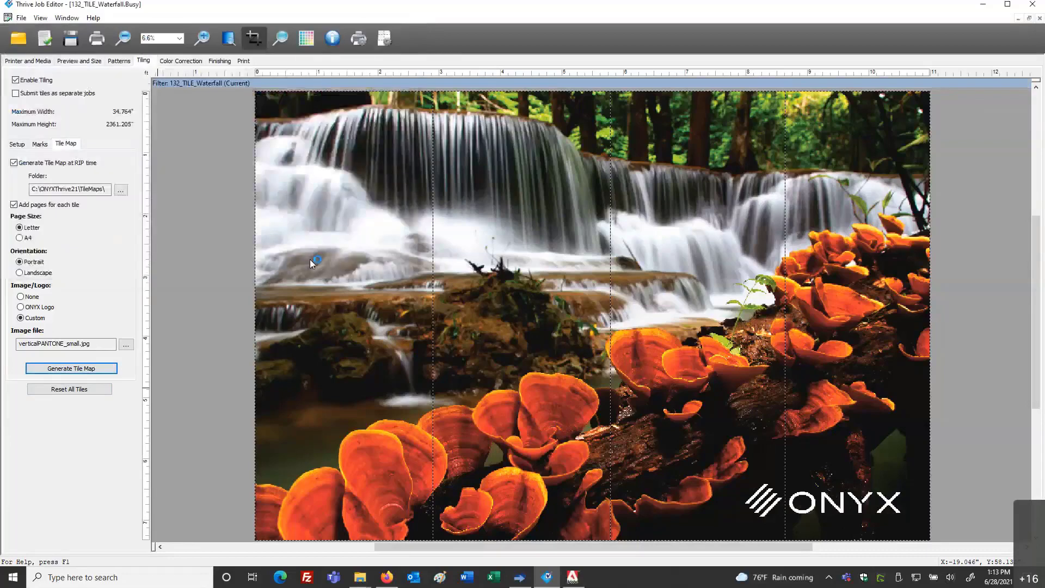
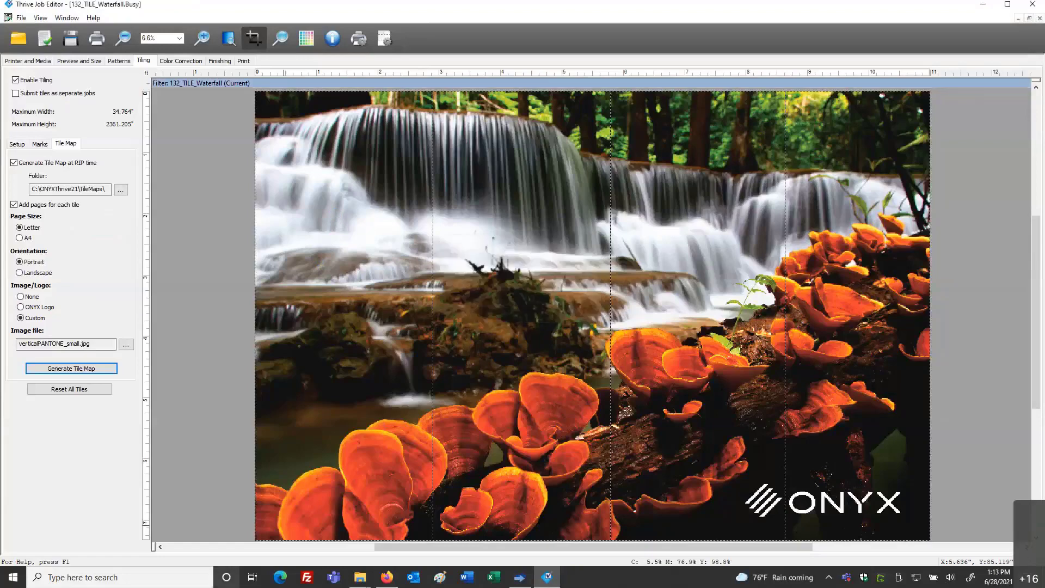
mouse_move(360, 577)
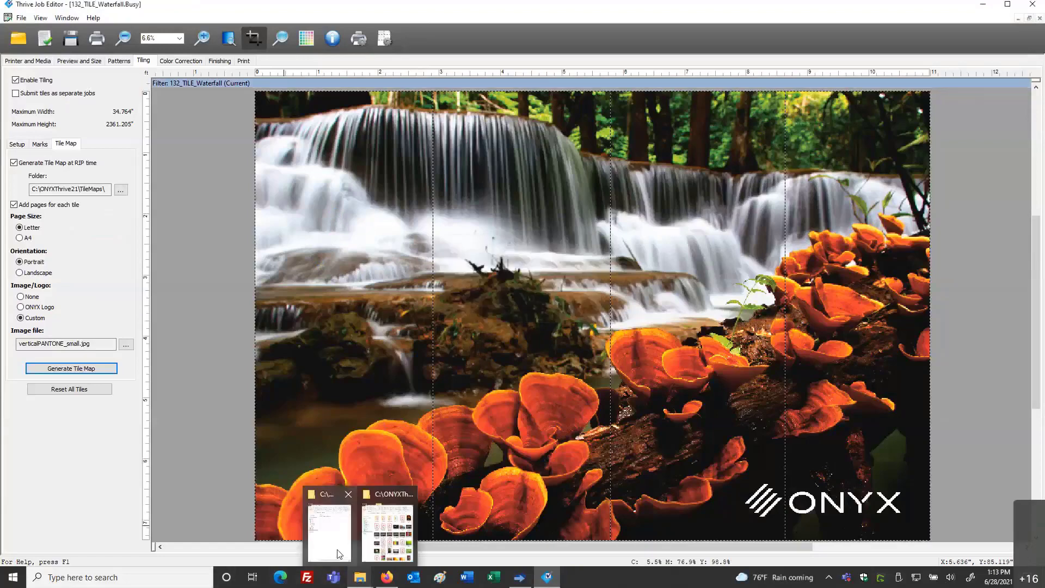
left_click(339, 554)
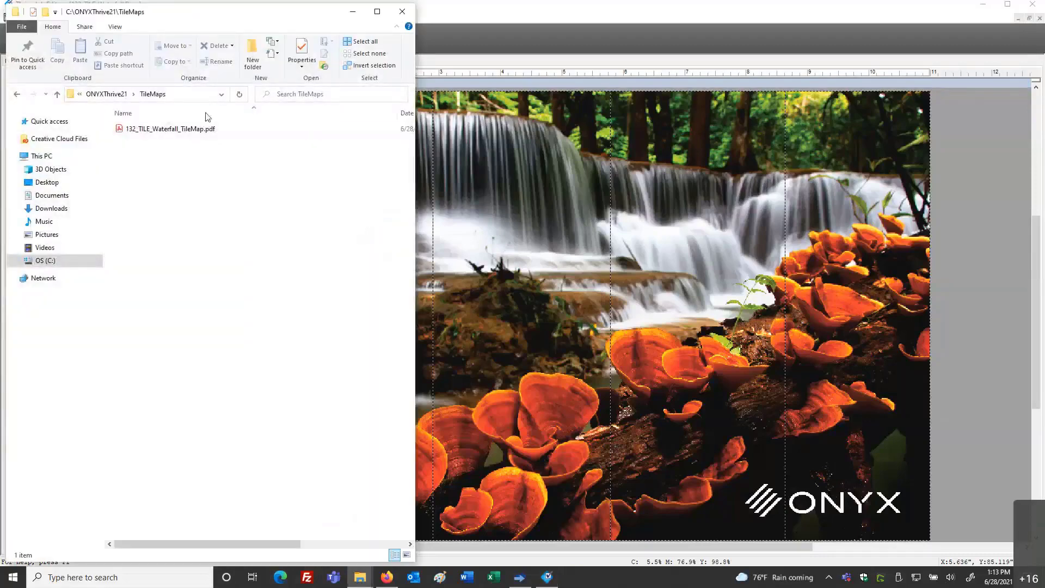
double_click(192, 131)
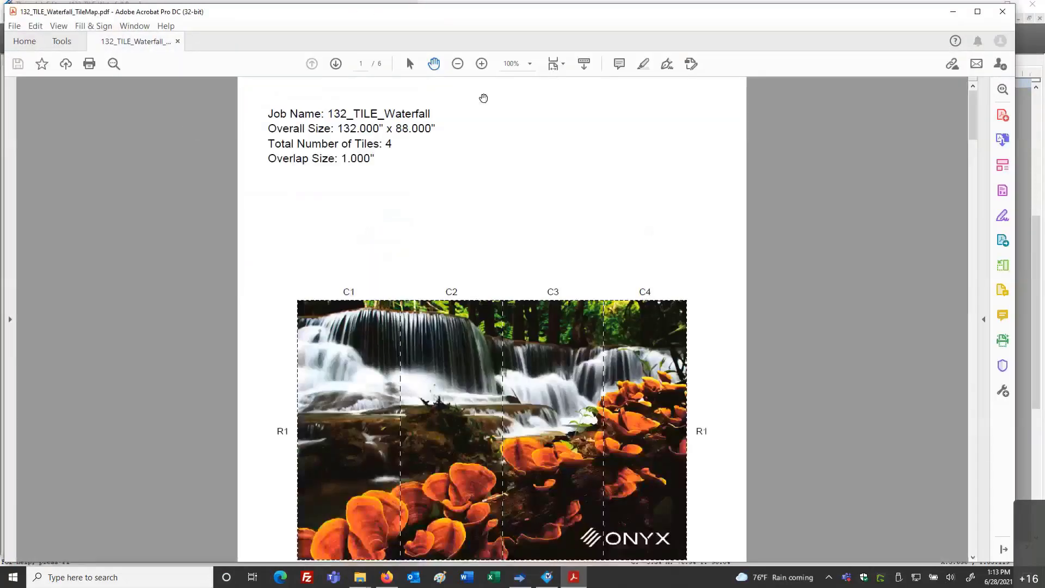
Fit a full page of the tile map in view, and show the page listing each tile's printed size
left_click(556, 64)
left_click(567, 98)
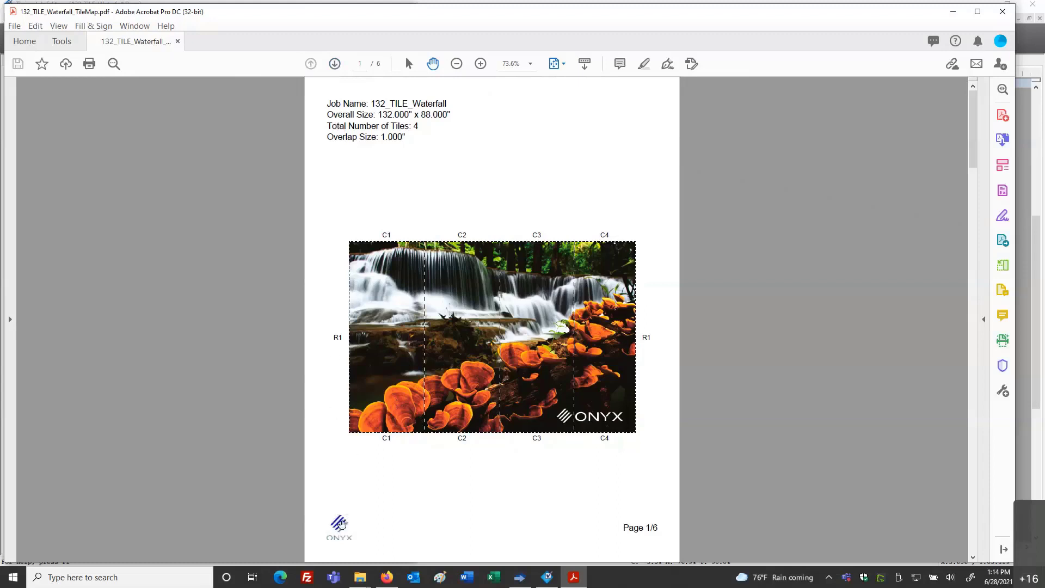
left_click(335, 64)
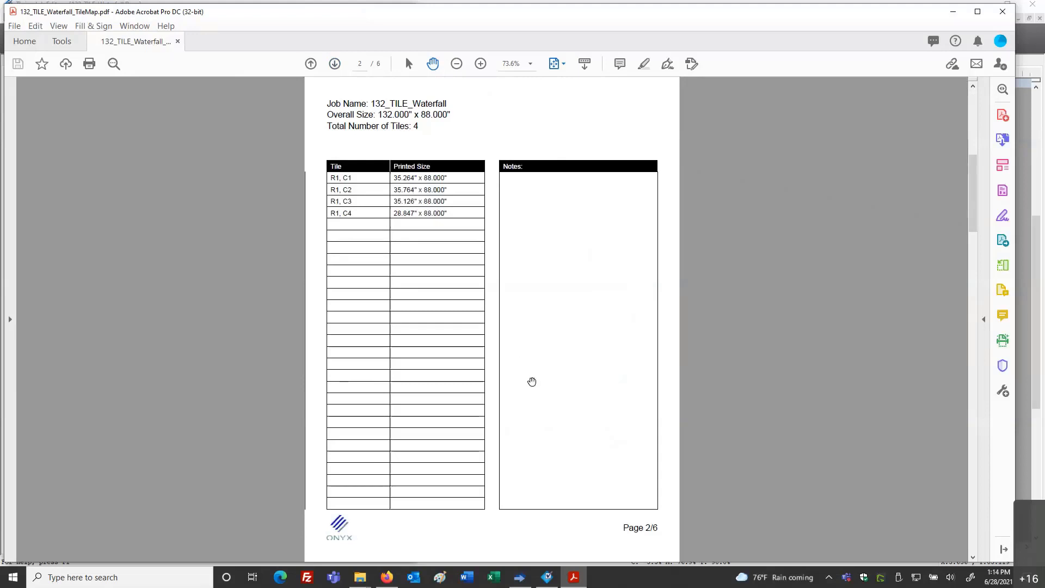
Look at the job ticket's Notes field in RIP-Queue's file opening dialog, cancel it, and return to the tile map PDF
left_click(521, 578)
left_click(18, 41)
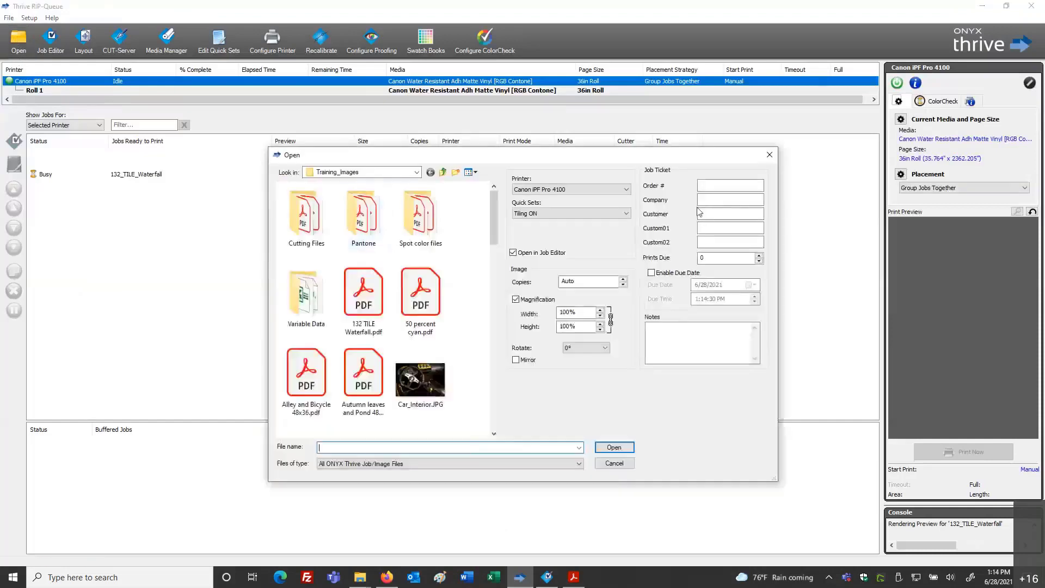
left_click(679, 337)
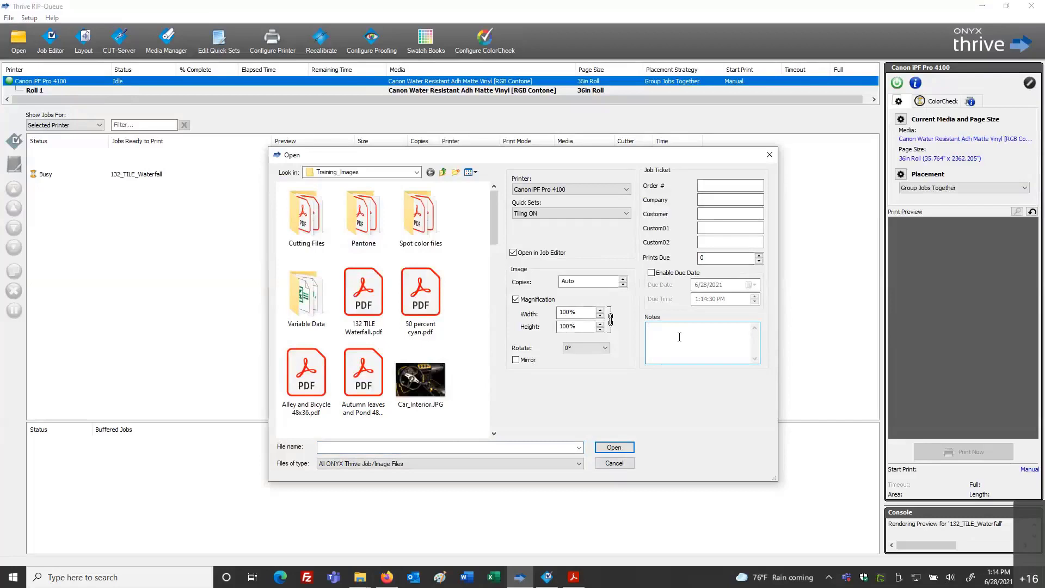
left_click(614, 463)
left_click(573, 577)
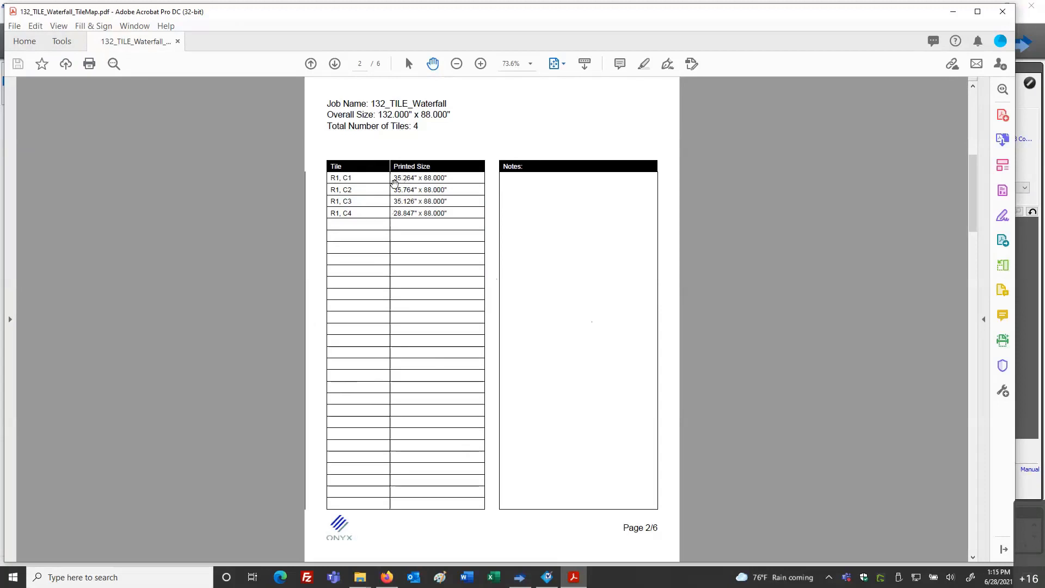
Examine the individual tile pages of the tile map for printed size and overlap, and return to the overview page
left_click(335, 64)
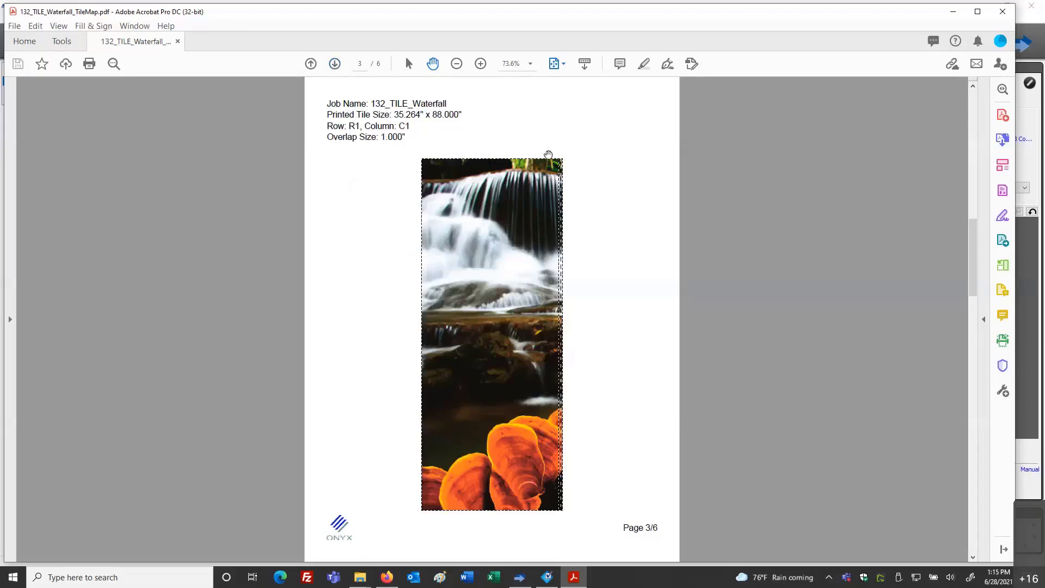
left_click(335, 64)
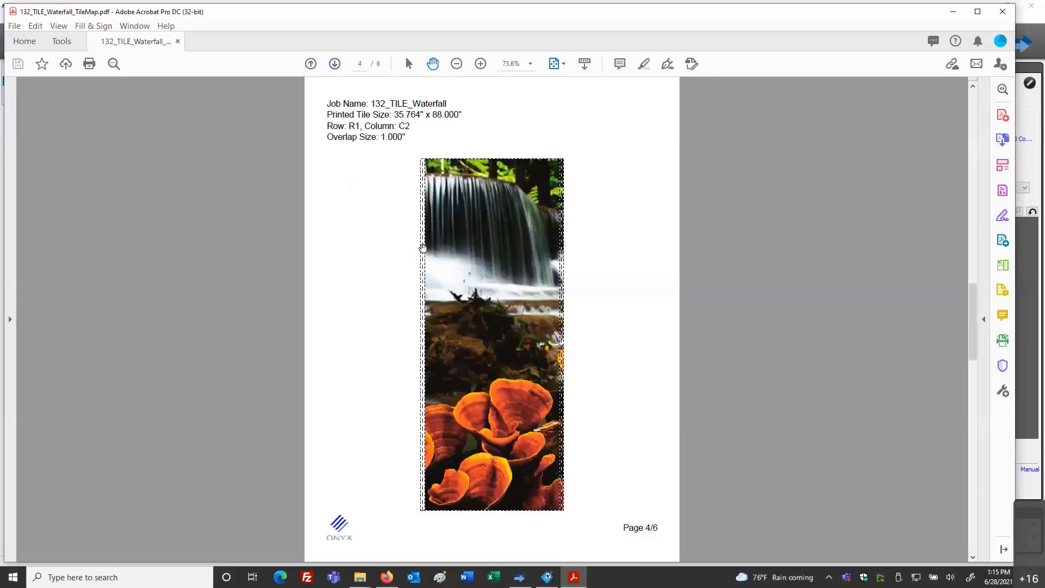
left_click(337, 64)
left_click(337, 64)
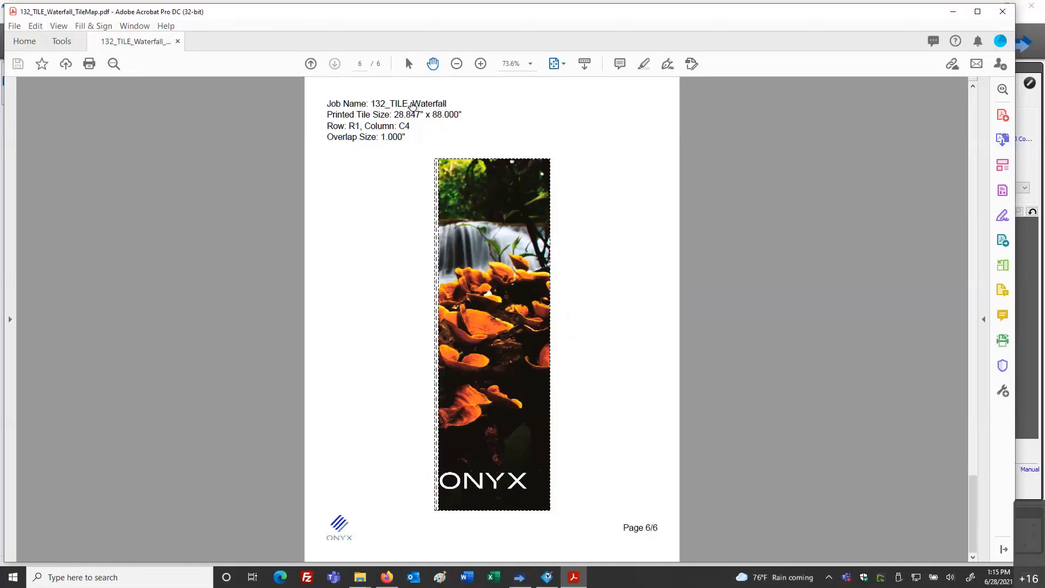
key("Home")
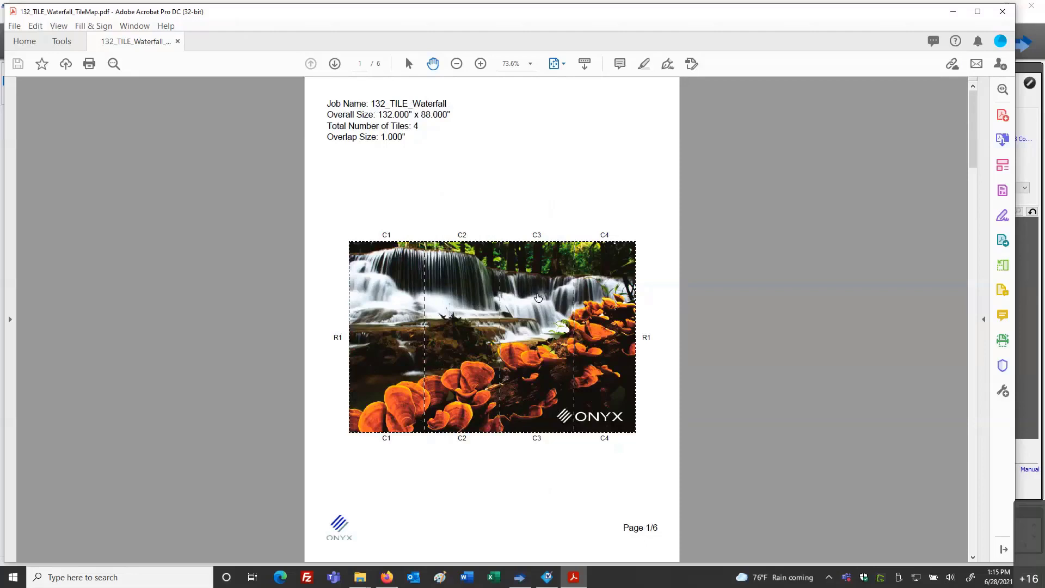
scroll(538, 297, "down", 8)
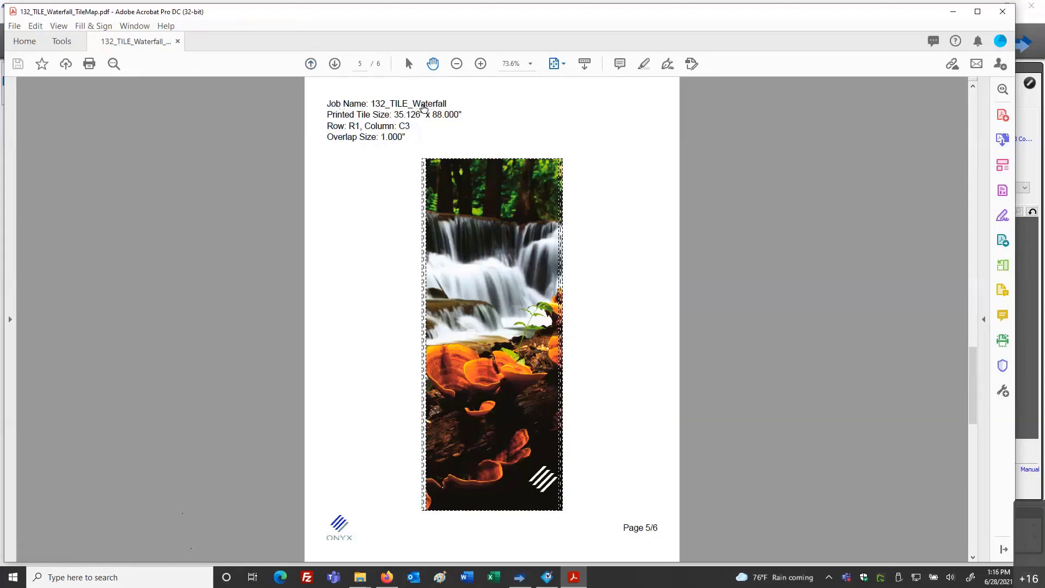
key("Home")
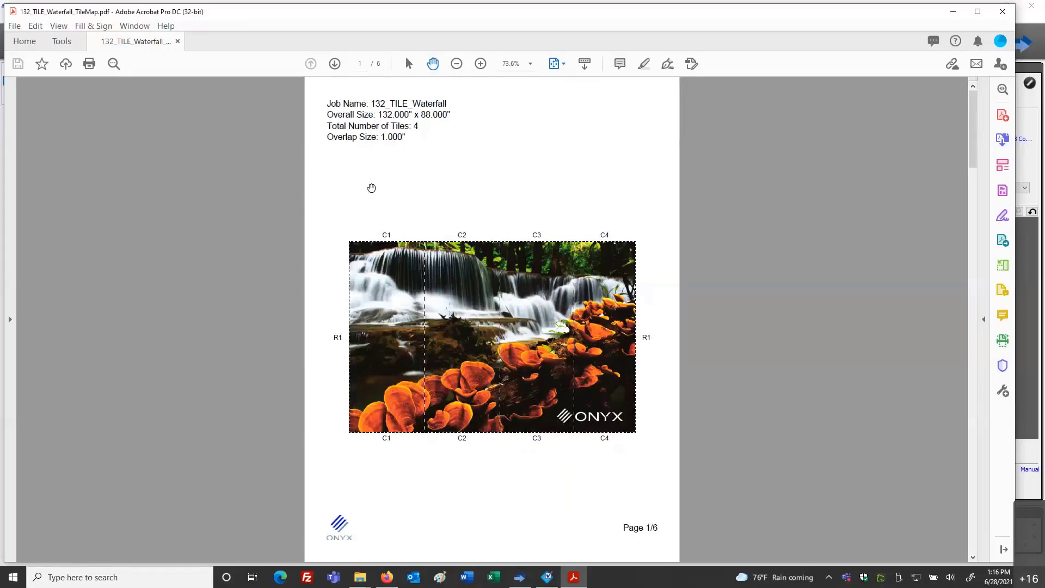
Page through the whole tile map to page 6 and back to page 1, and close the PDF
left_click(335, 65)
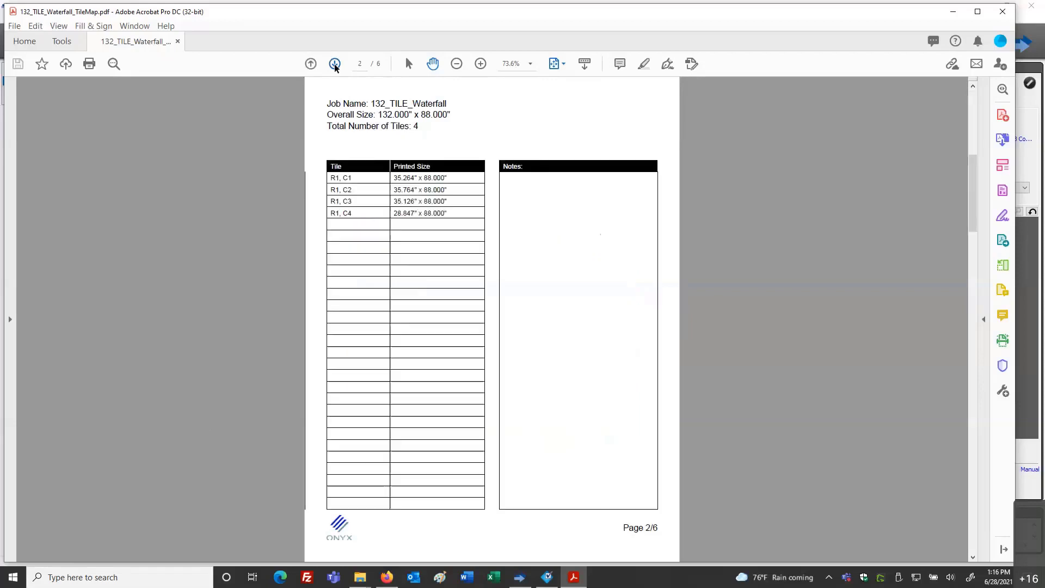
left_click(335, 65)
left_click(334, 65)
left_click(335, 65)
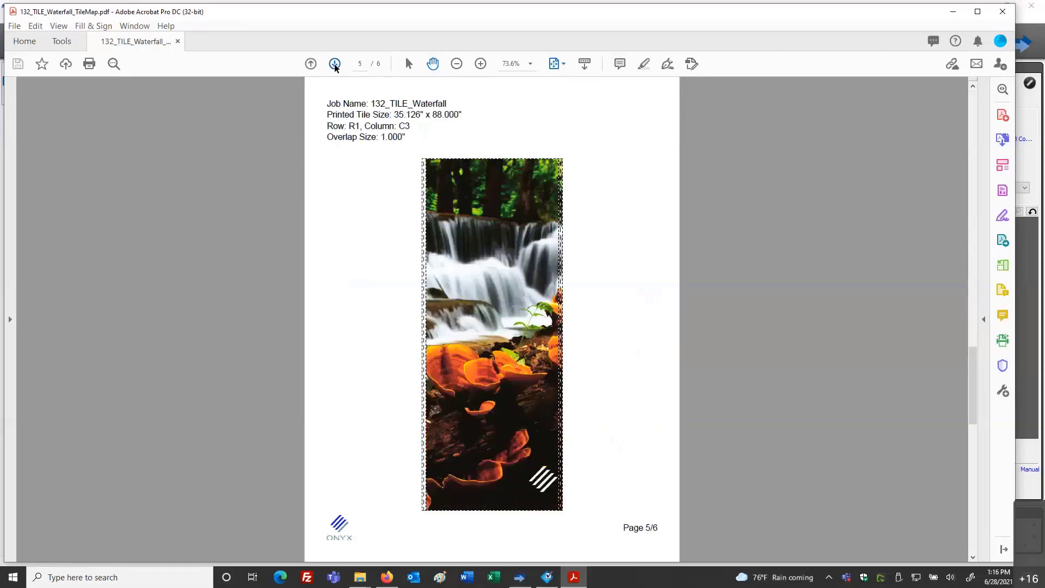
left_click(335, 64)
left_click(311, 64)
left_click(311, 65)
left_click(311, 64)
left_click(311, 64)
left_click(311, 65)
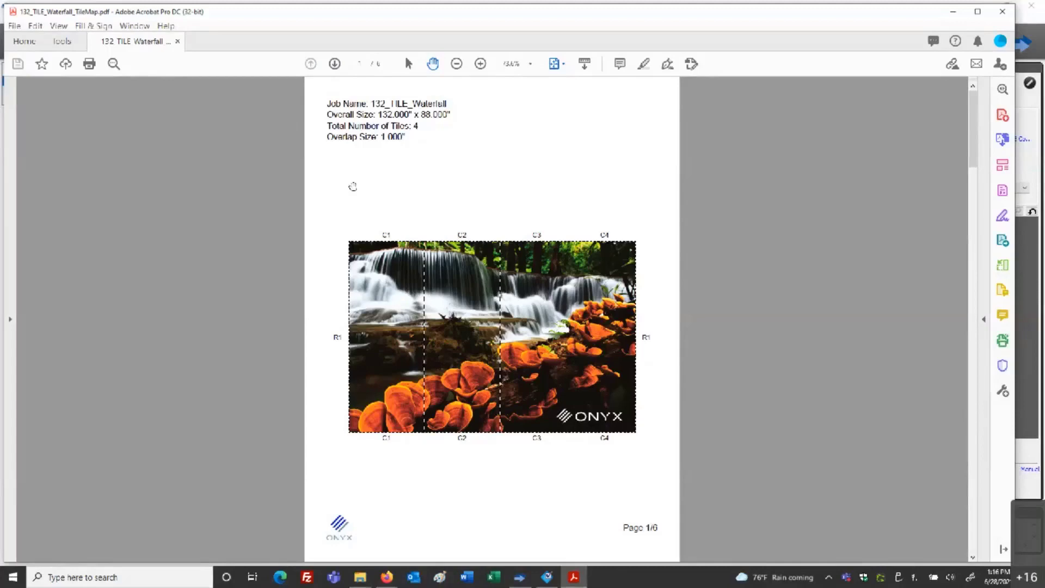
left_click(996, 9)
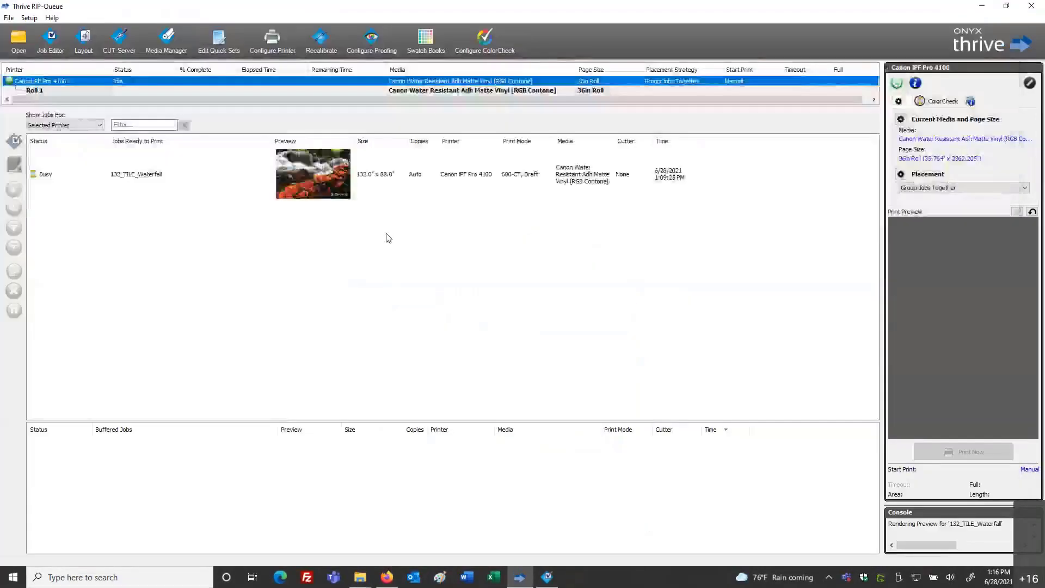
From Job Editor, switch to the TileMaps folder, delete 132_TILE_Waterfall_TileMap.pdf, and return to Job Editor
left_click(548, 579)
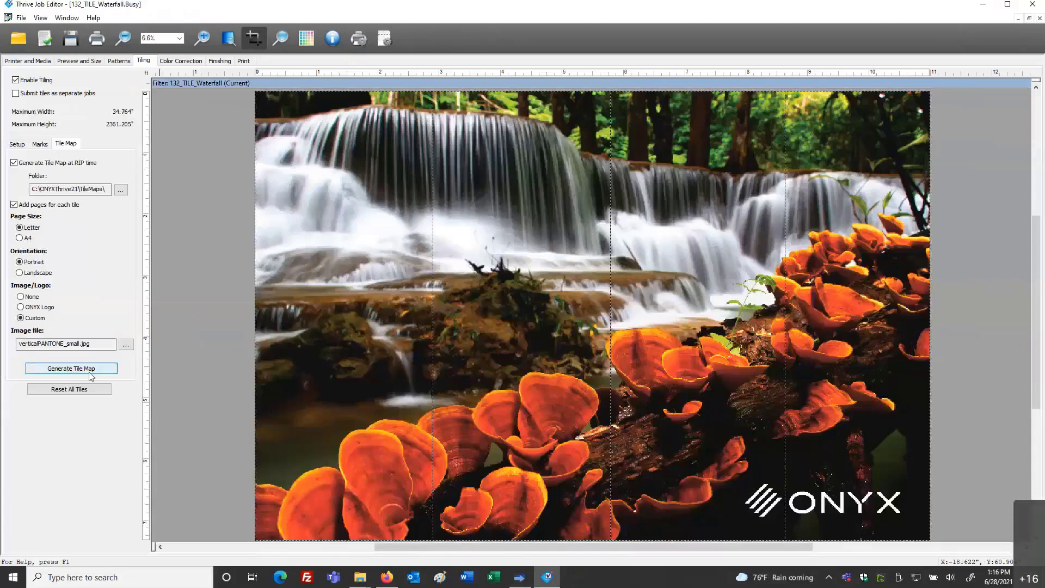
left_click(80, 370)
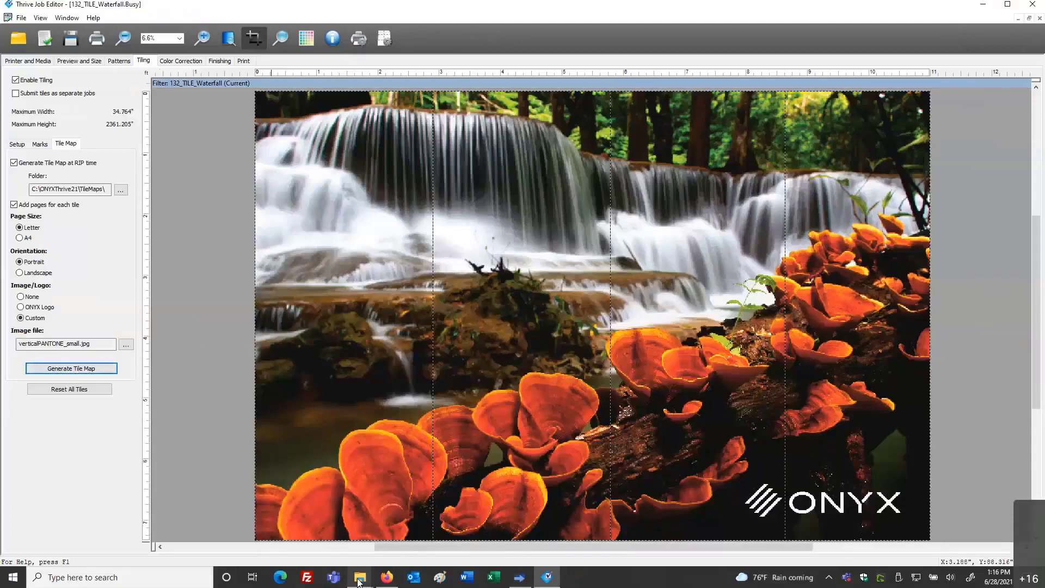
mouse_move(359, 581)
left_click(329, 536)
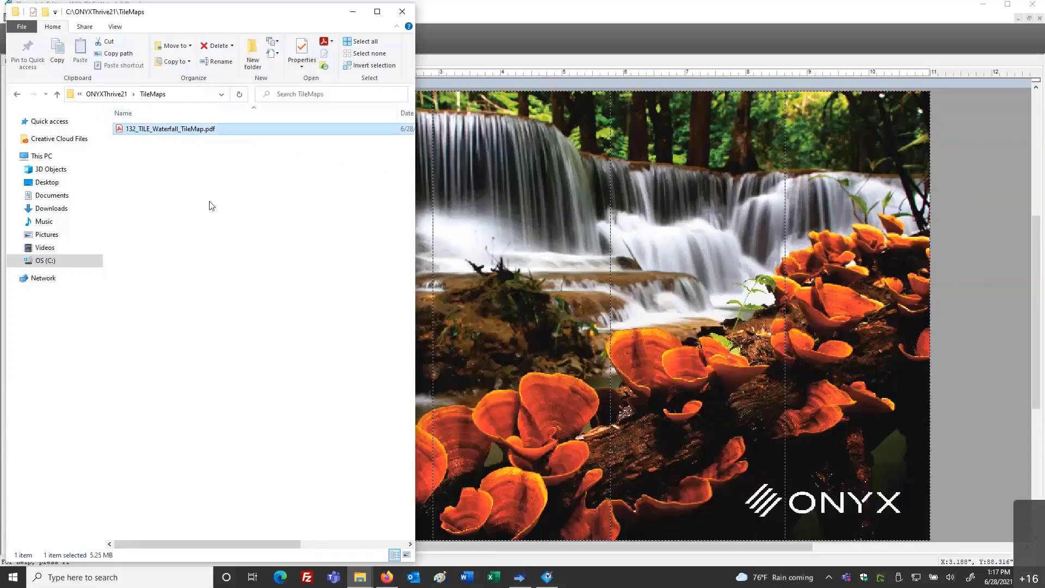
key("Delete")
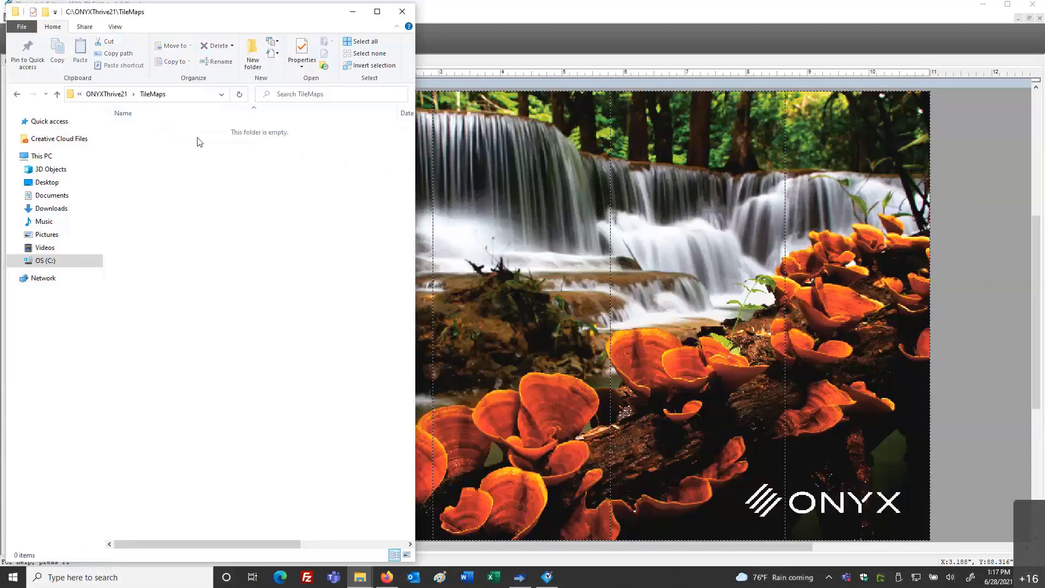
left_click(421, 17)
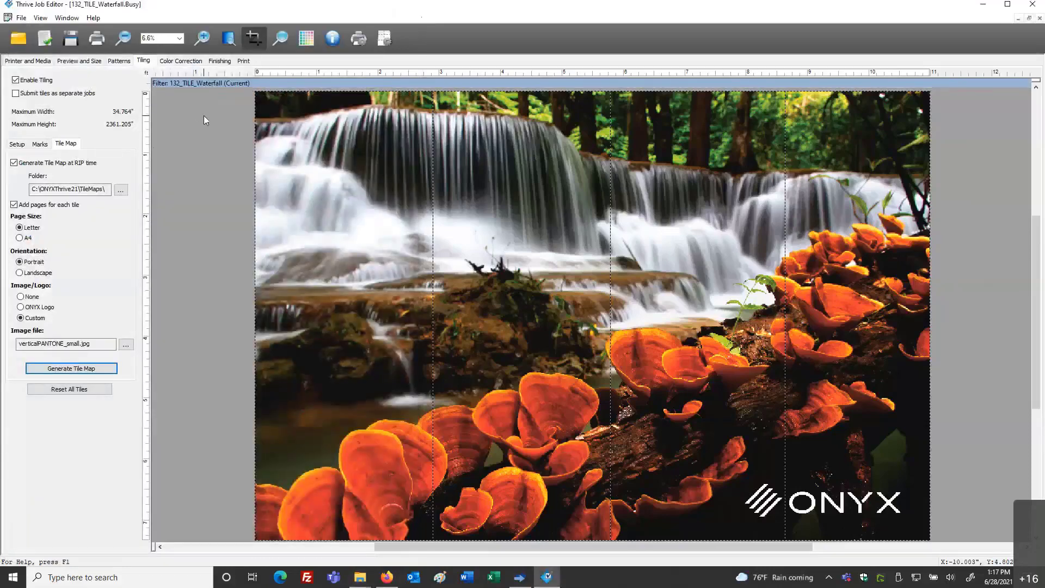
Look at the waterfall job's finishing marks and its print setup's workflow options, and cancel the setup dialog
left_click(220, 61)
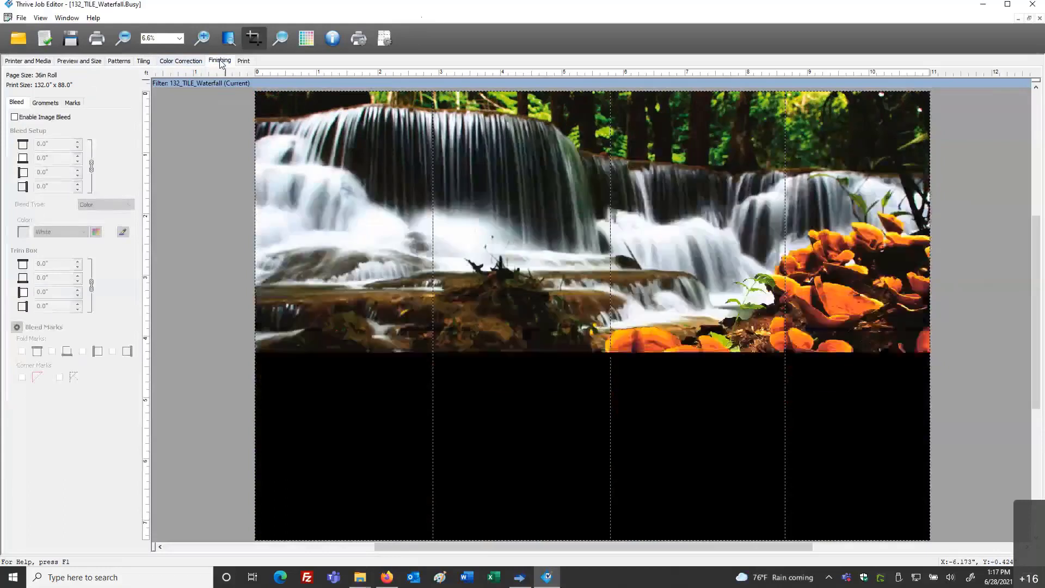
left_click(77, 104)
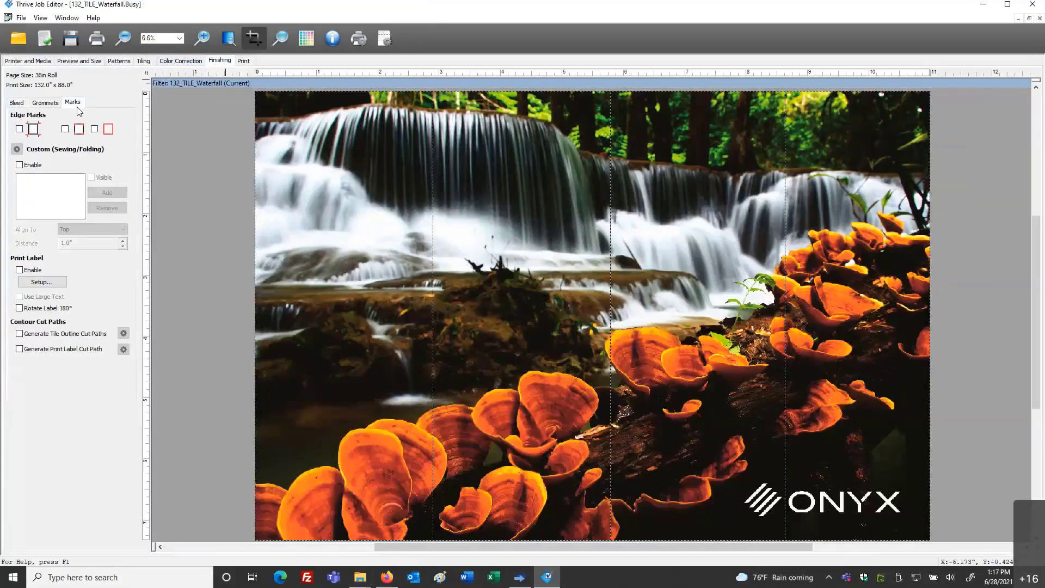
left_click(244, 63)
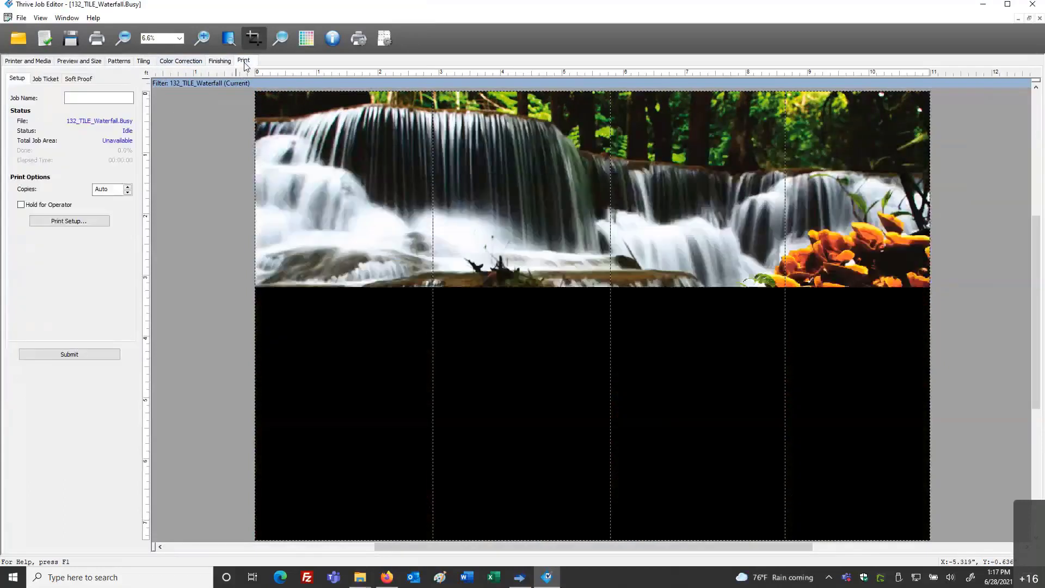
left_click(104, 221)
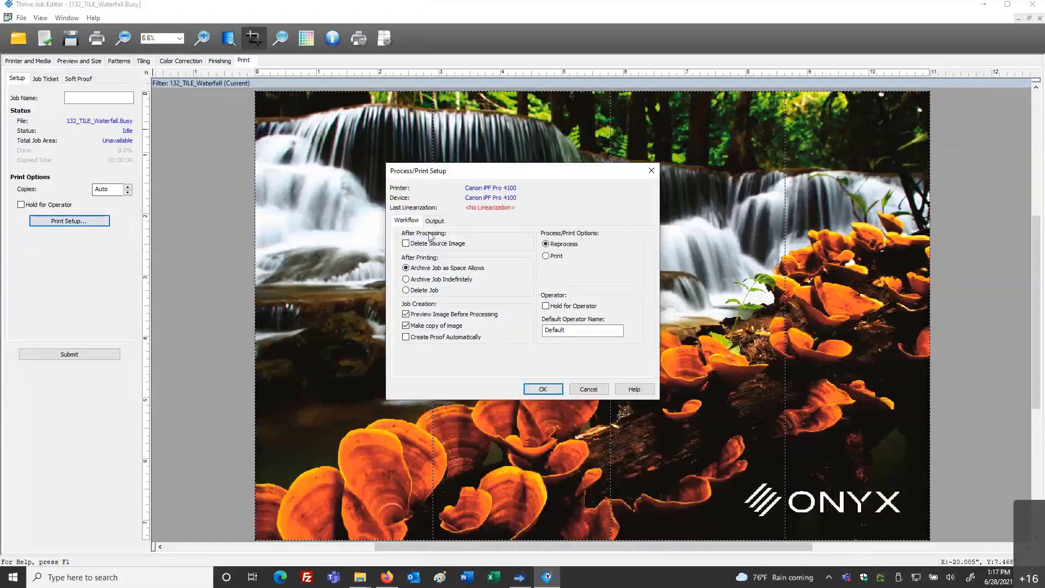
left_click(588, 388)
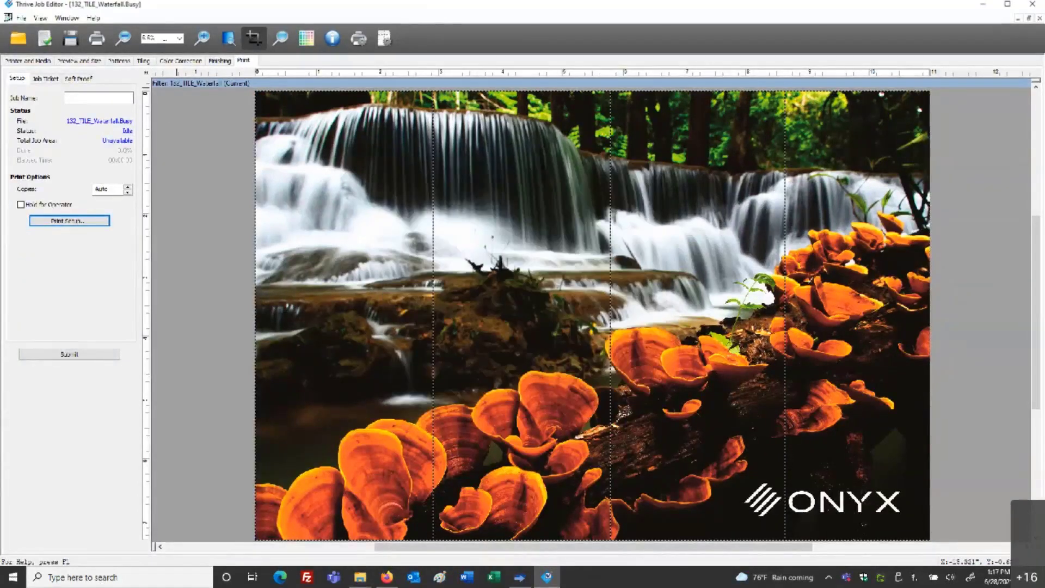
Submit the tiled waterfall job for processing and return to RIP-Queue
left_click(143, 61)
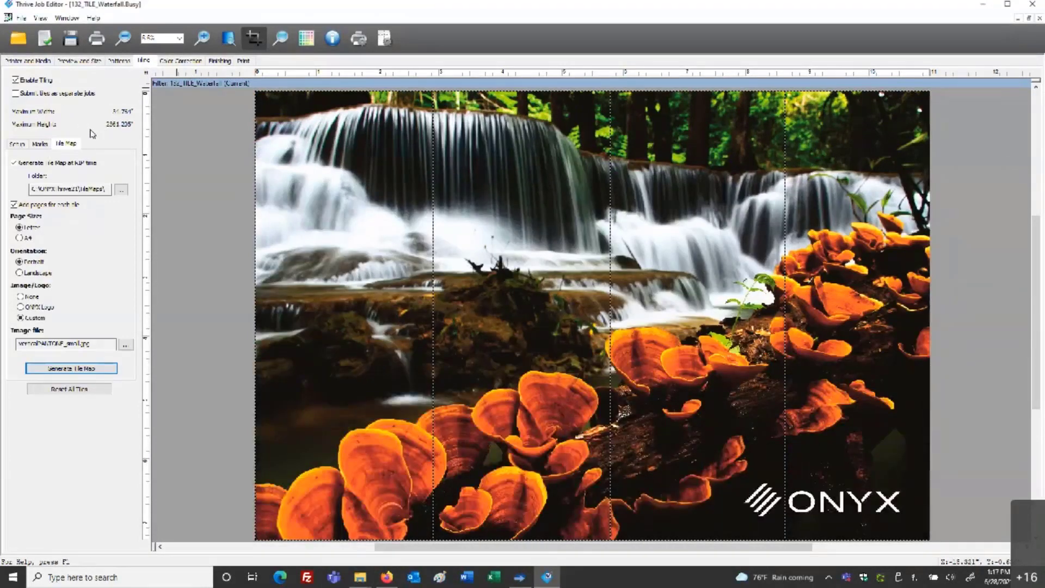
left_click(223, 61)
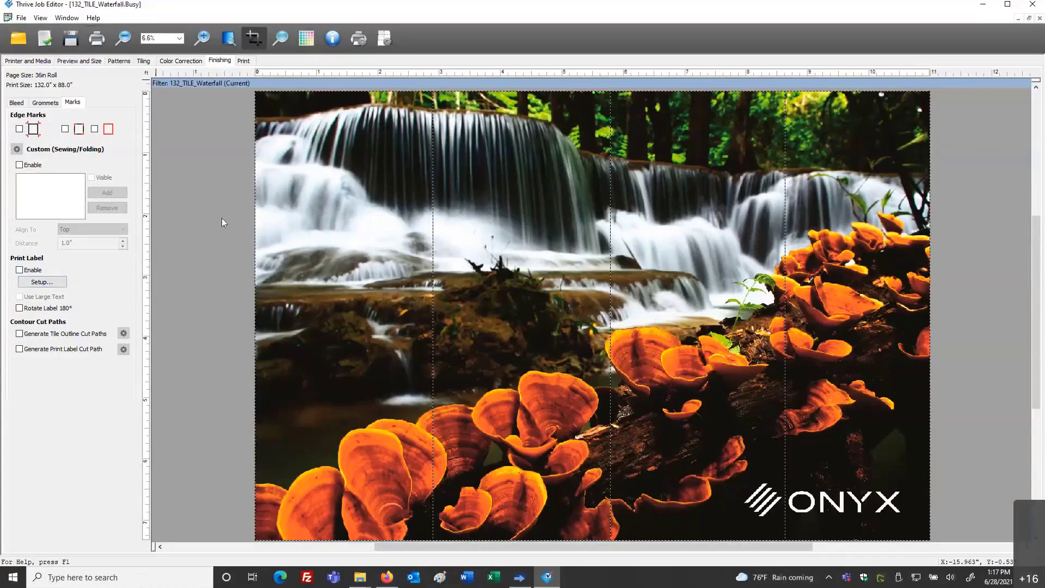
left_click(97, 39)
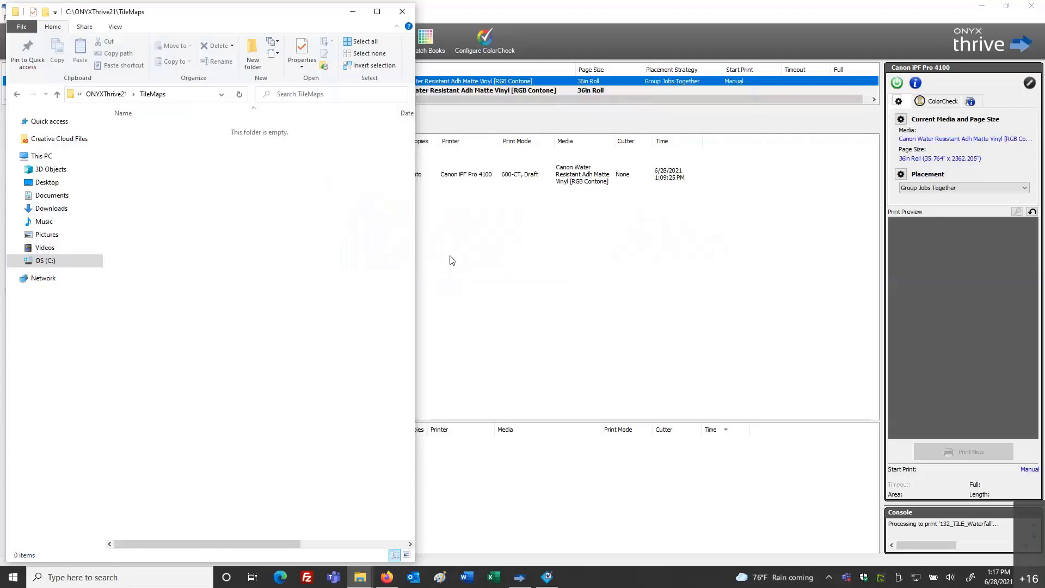
left_click(452, 260)
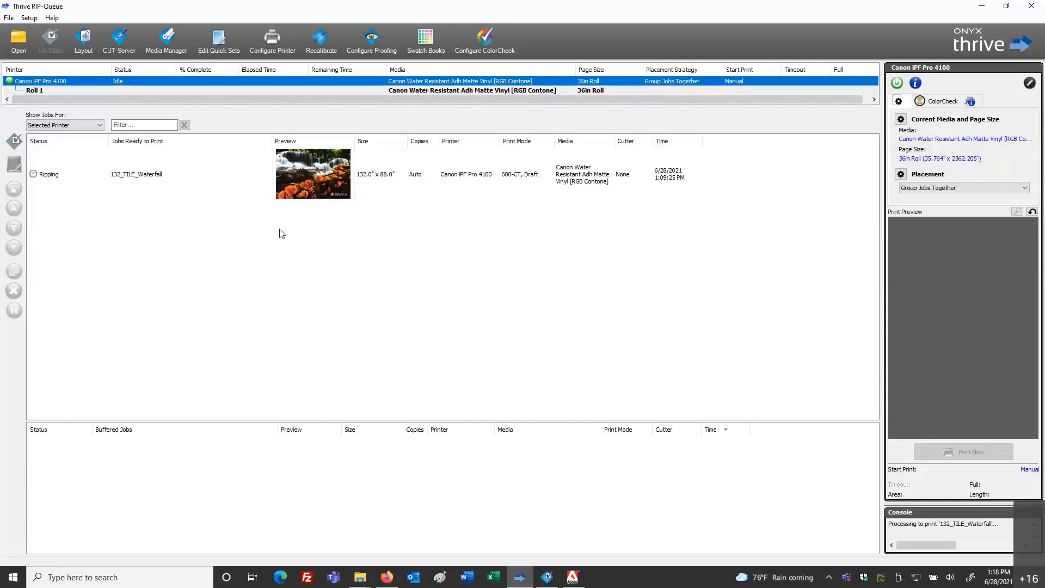
Choose Sunflower74in.tif to be opened with the Tiling ON quick set, and turn off opening it in Job Editor
left_click(10, 40)
left_click_drag(493, 217, 510, 381)
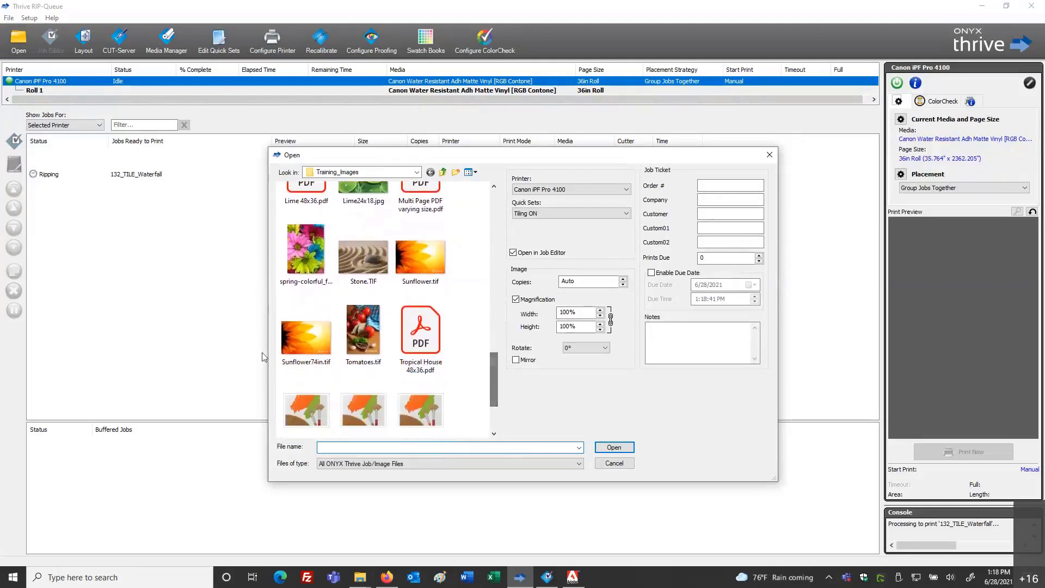
left_click(311, 345)
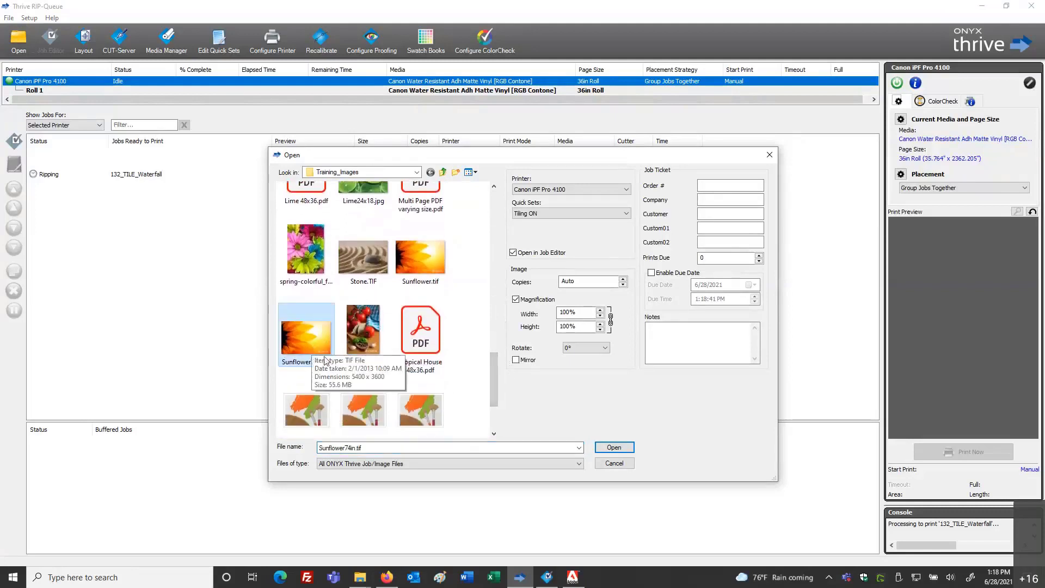
left_click(513, 253)
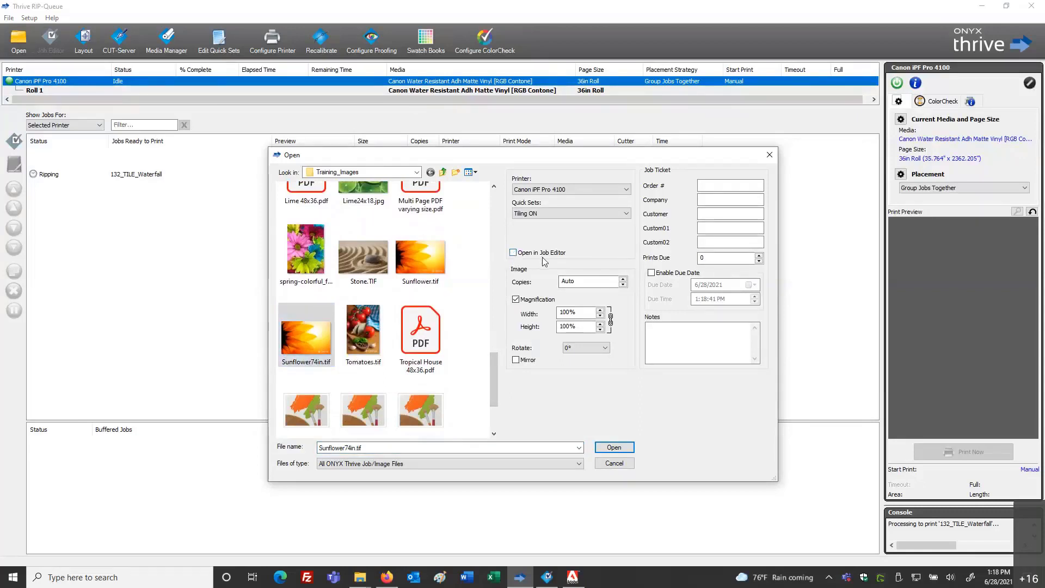
Enter the job ticket note "Email the Tile Map PDF to the installation team" and open the sunflower file into the queue
left_click(668, 329)
type("Email the Tile M")
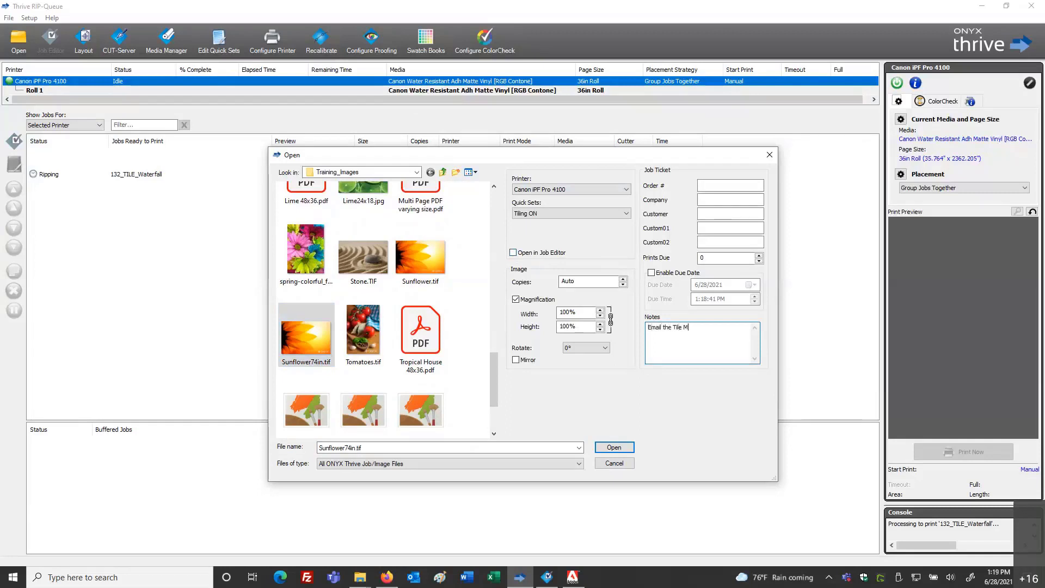
type("ap PDF to the installation team")
left_click(608, 447)
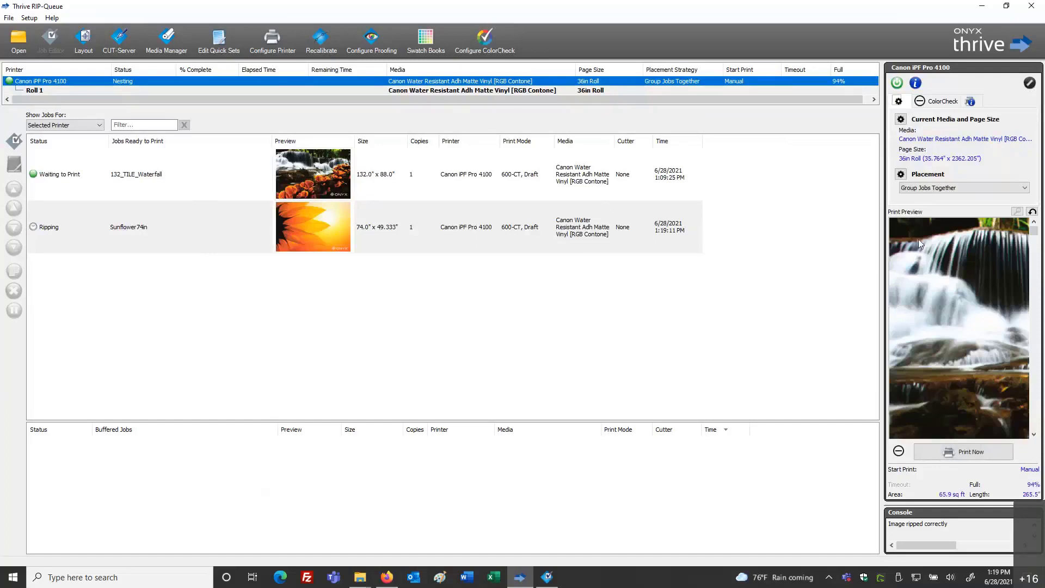
Look at the waterfall tiles in the print preview and the commands available for the waterfall job, and dismiss them
left_click_drag(1036, 233, 1043, 436)
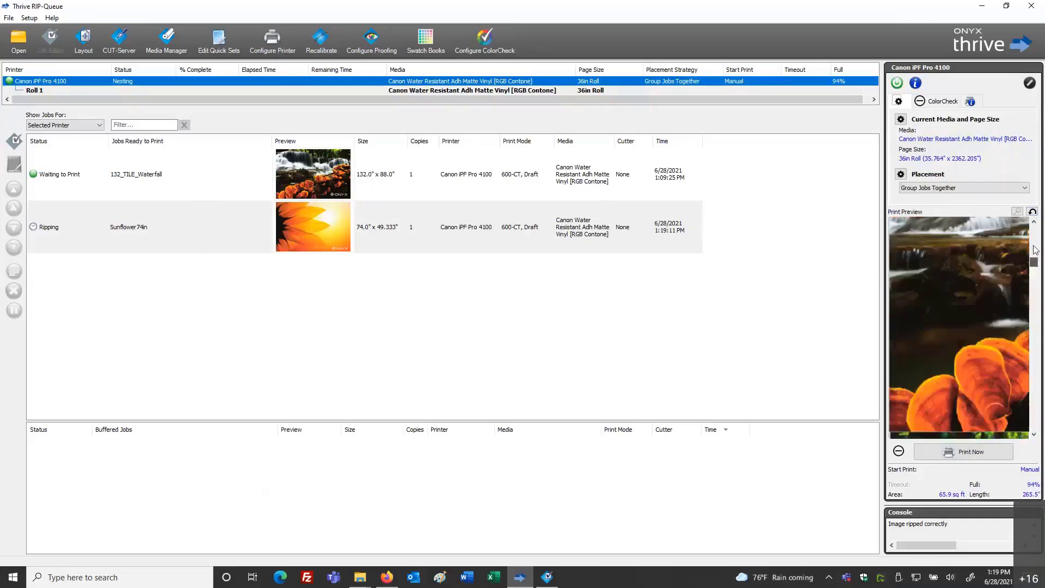
left_click(219, 178)
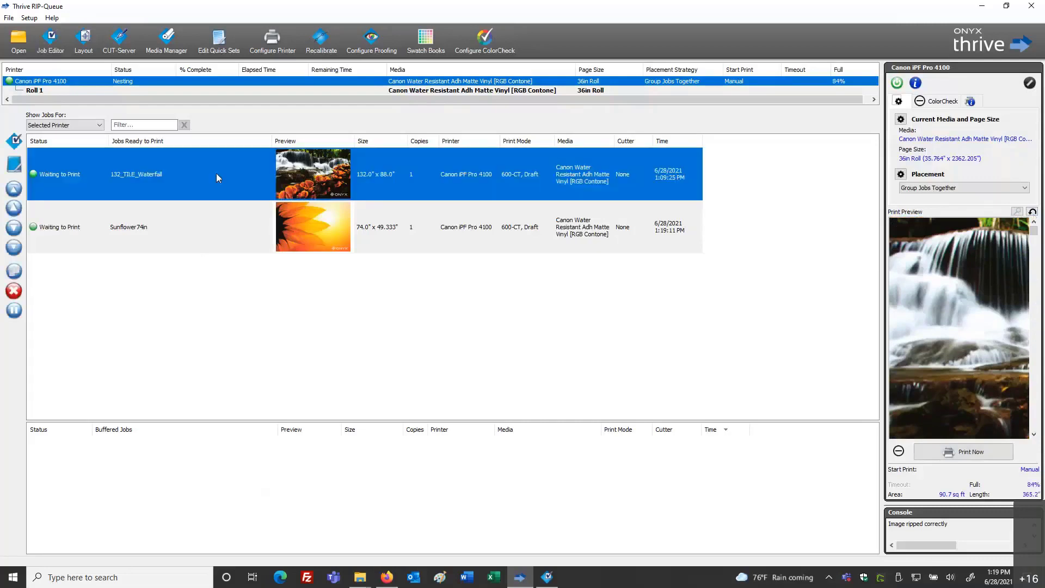
right_click(217, 178)
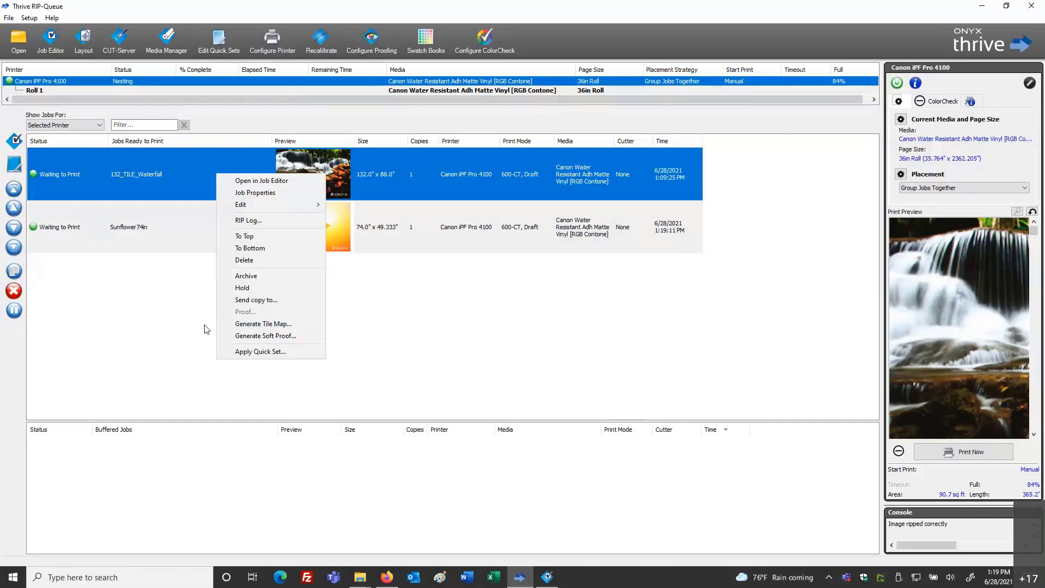
left_click(207, 329)
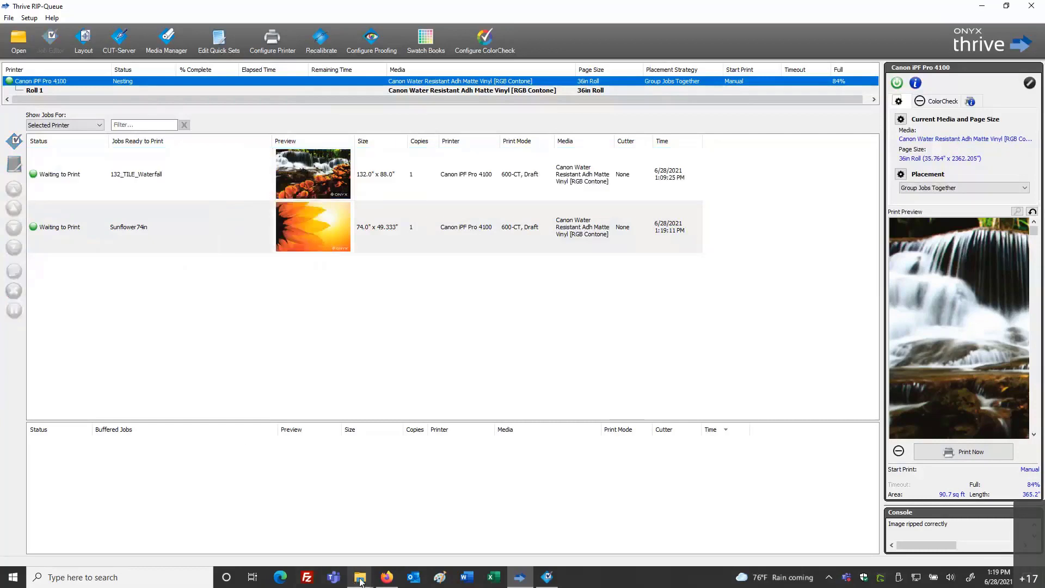
Open 132_TILE_Waterfall_TileMap.pdf from the TileMaps folder in Acrobat and fit one full page in view
mouse_move(360, 577)
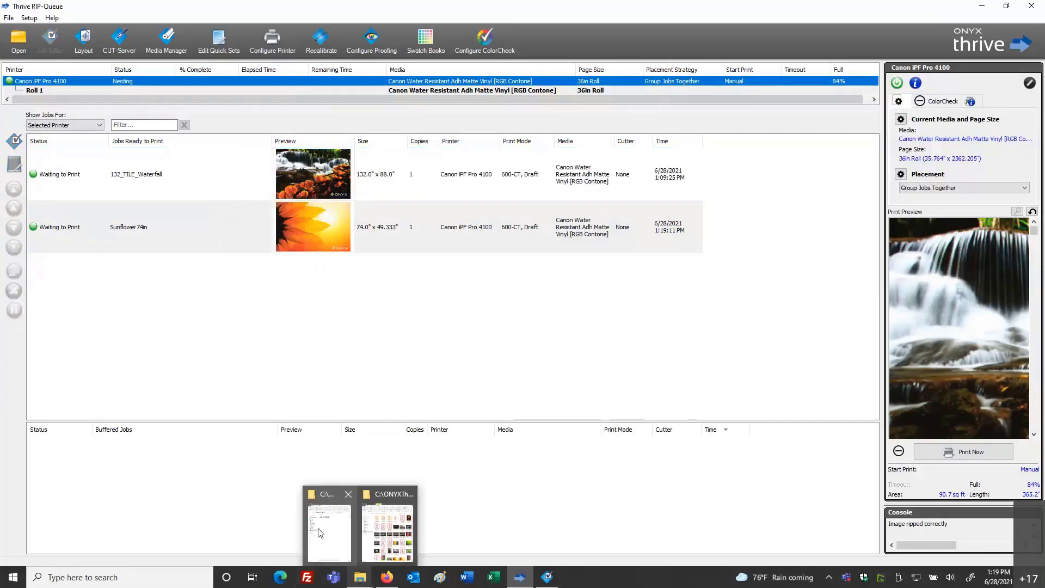
left_click(321, 533)
left_click(151, 130)
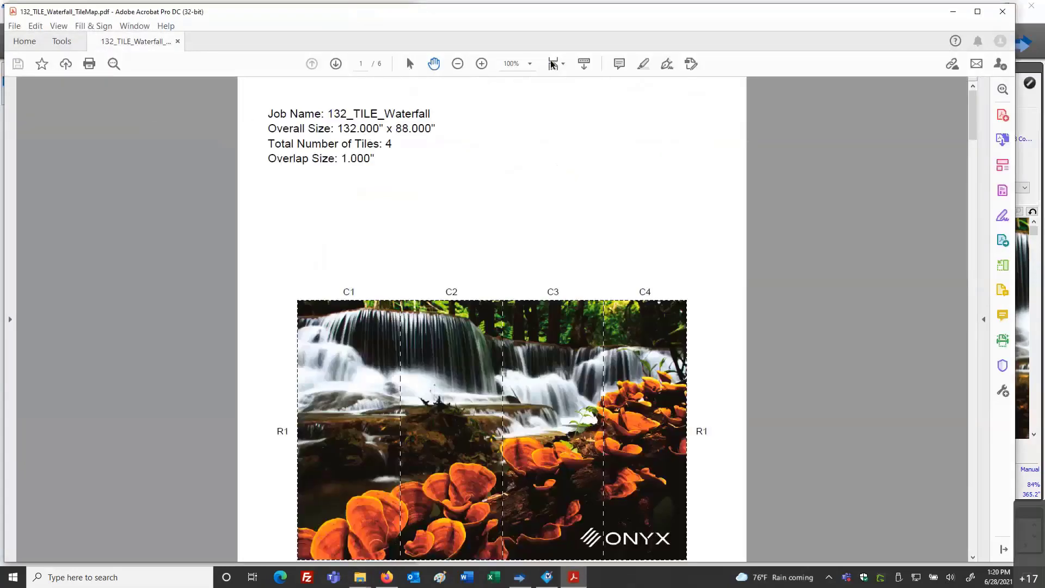
left_click(553, 64)
left_click(599, 96)
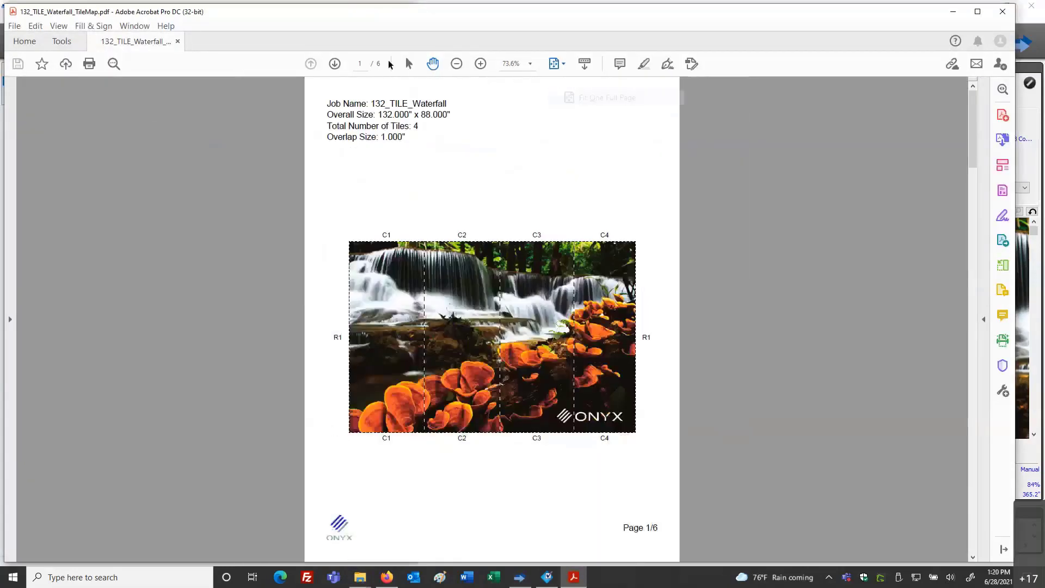
Page through the waterfall tile map to page 6, close the PDF, and minimise Acrobat
left_click(335, 65)
left_click(334, 64)
left_click(335, 64)
left_click(335, 64)
left_click(335, 64)
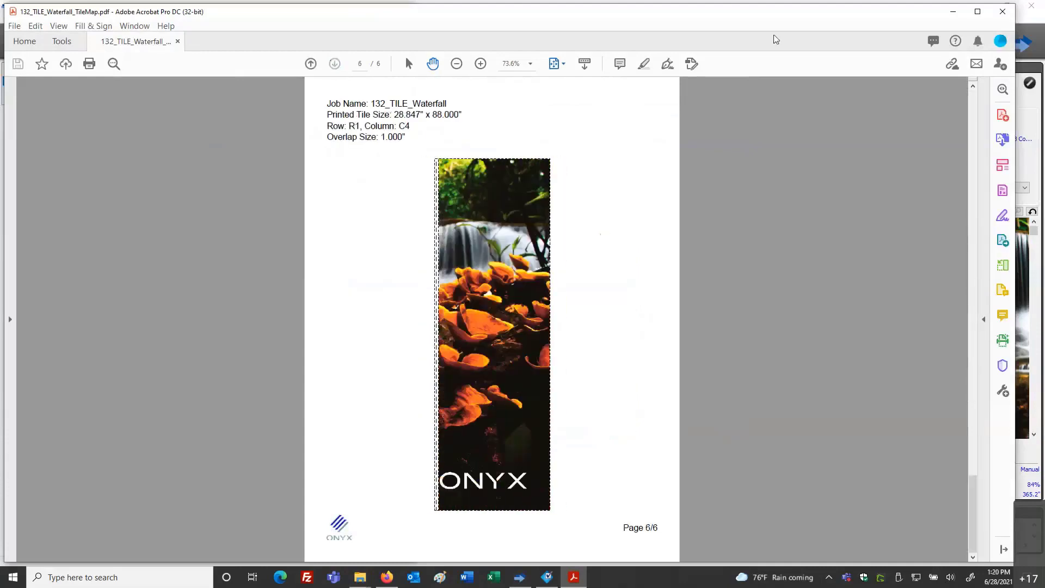
key("ctrl+w")
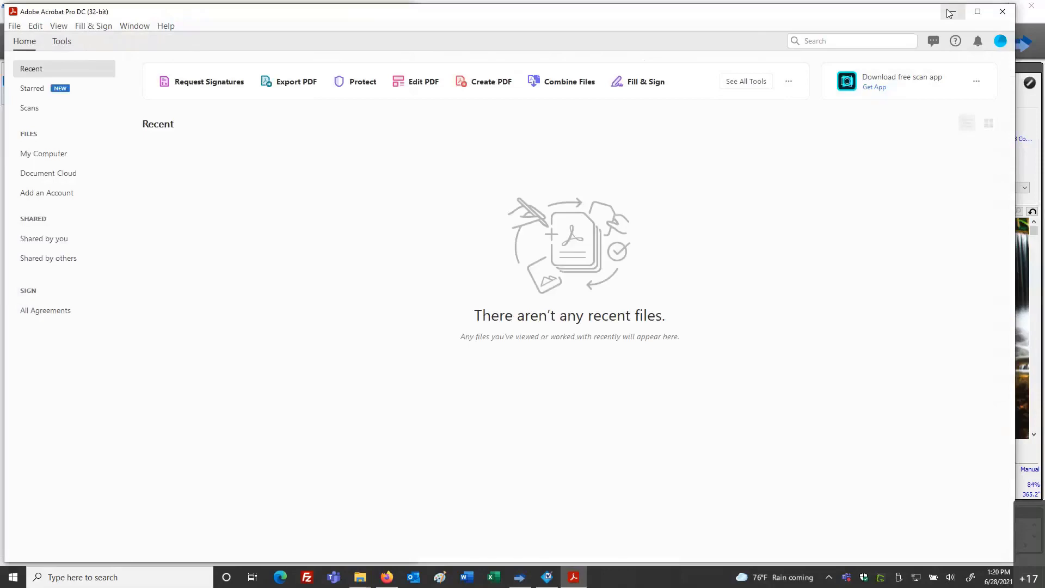
left_click(951, 13)
Open Sunflower74in_TileMap.pdf from the TileMaps folder and fit one full page in view
left_click(157, 143)
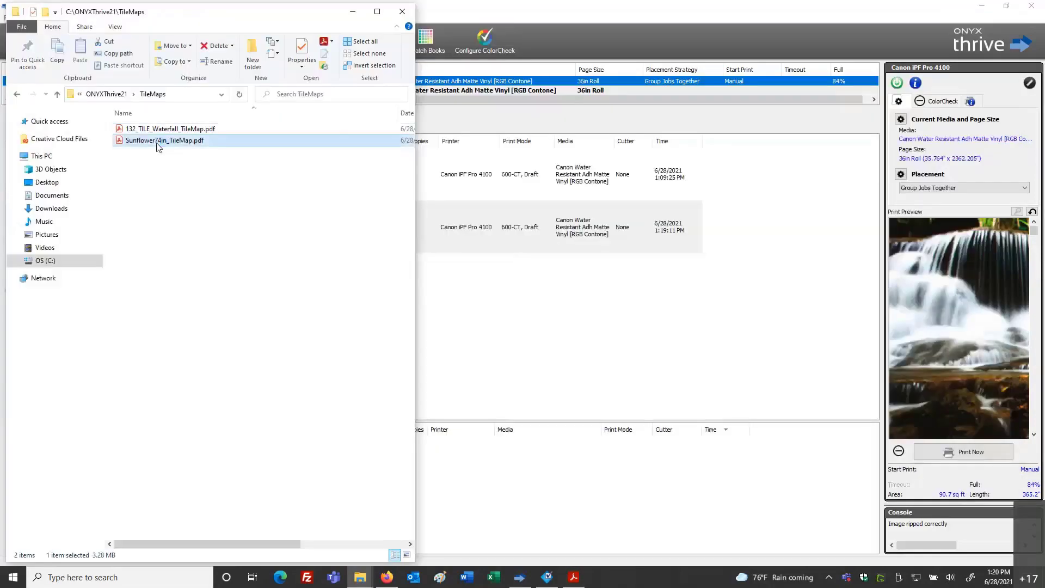
double_click(157, 143)
left_click(556, 64)
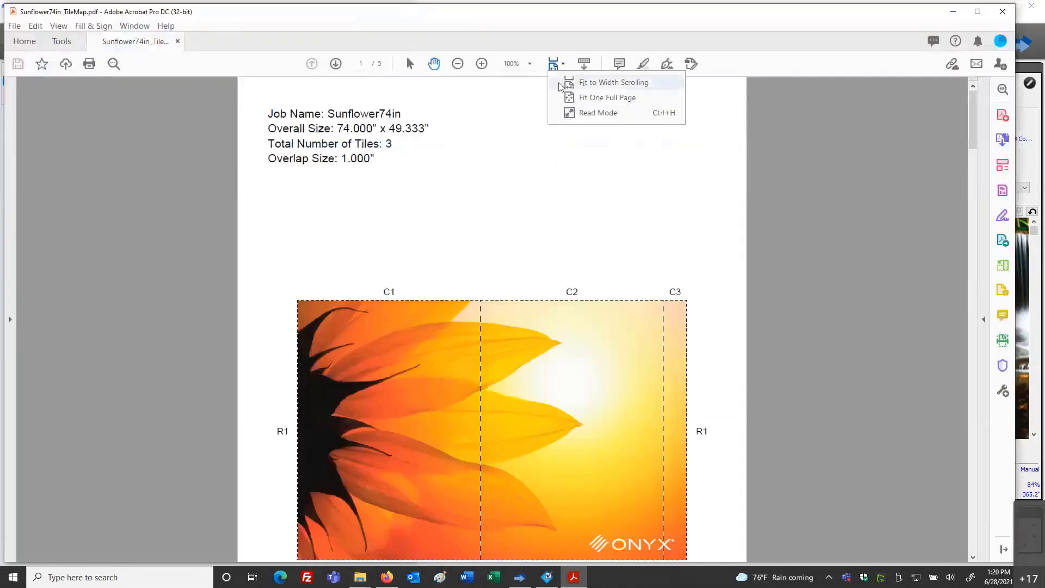
left_click(559, 91)
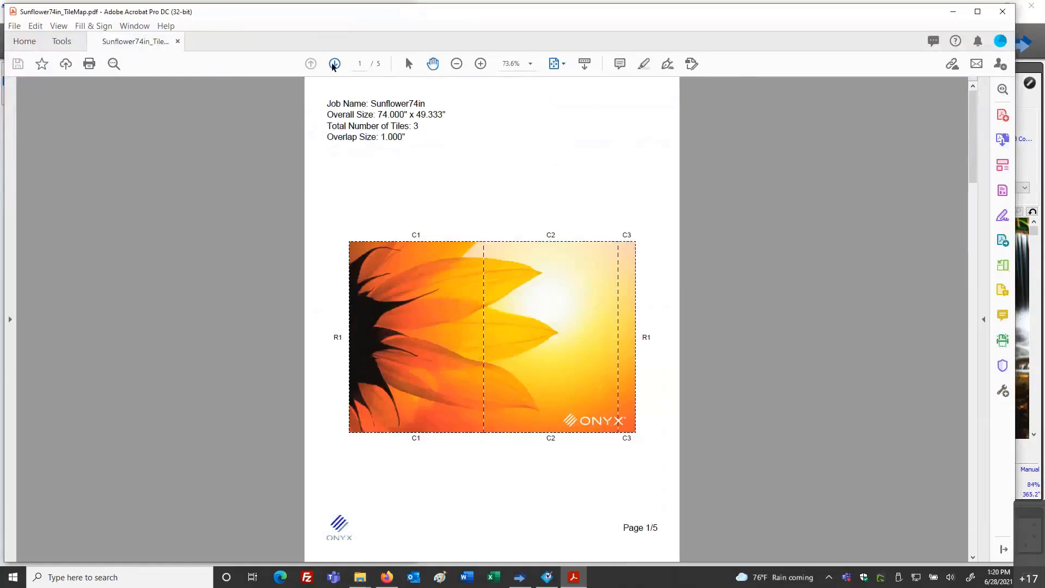
Examine the sunflower tile map's printed sizes, notes and tile pages through page 5, and return to page 3
left_click(336, 64)
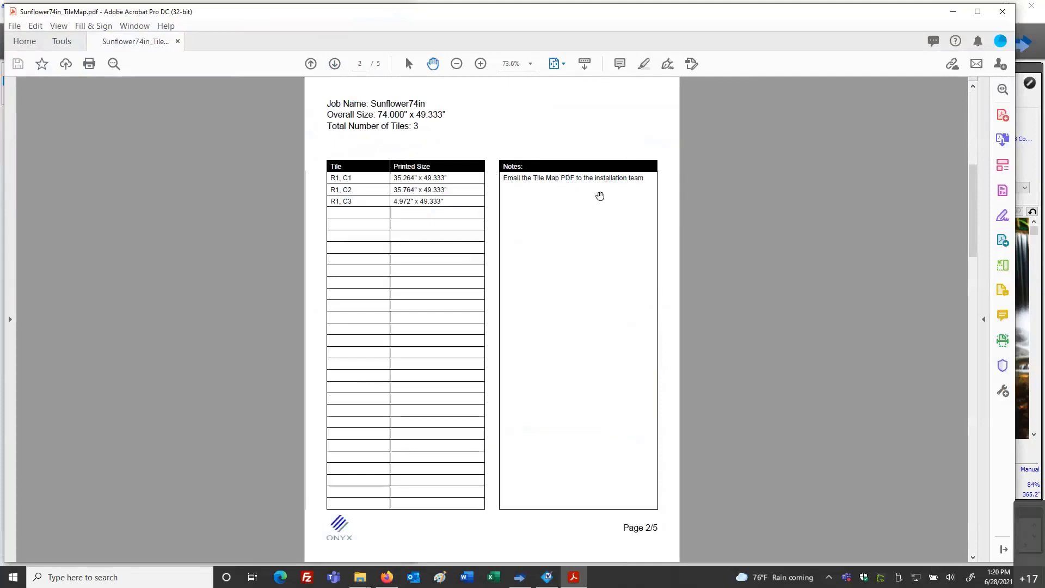
left_click(335, 64)
left_click(335, 64)
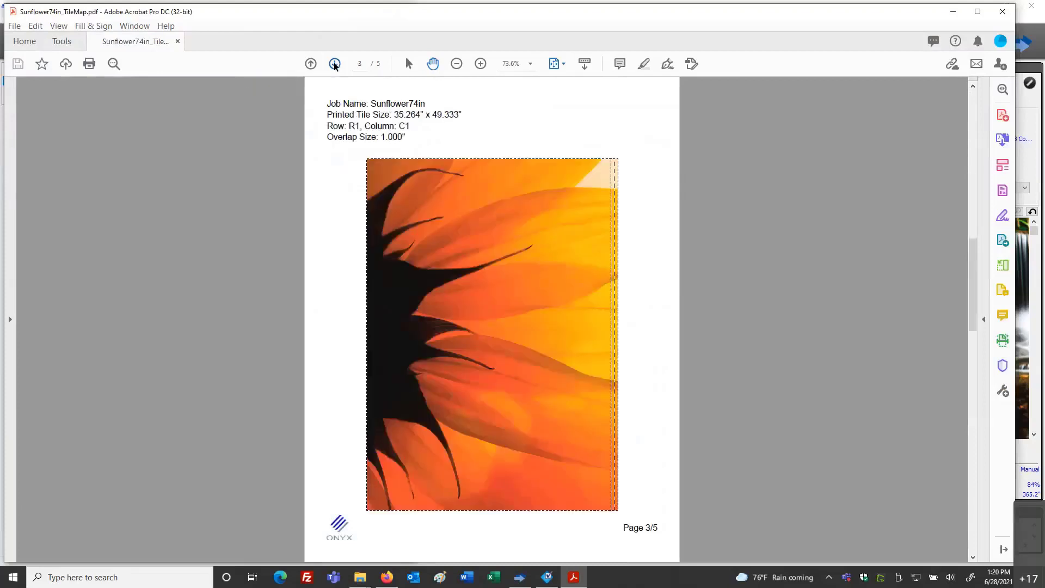
left_click(334, 64)
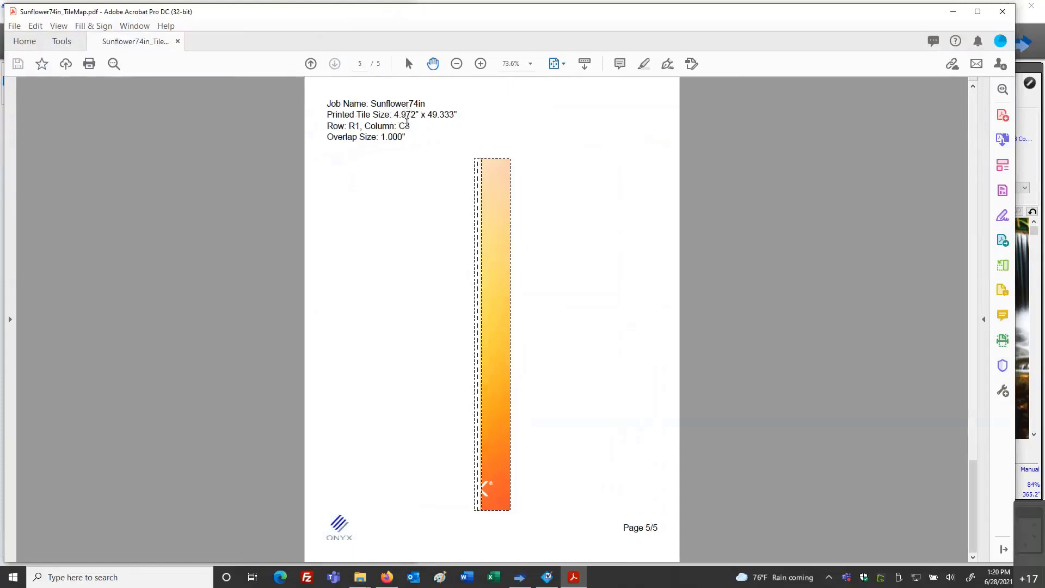
left_click(311, 64)
left_click(311, 64)
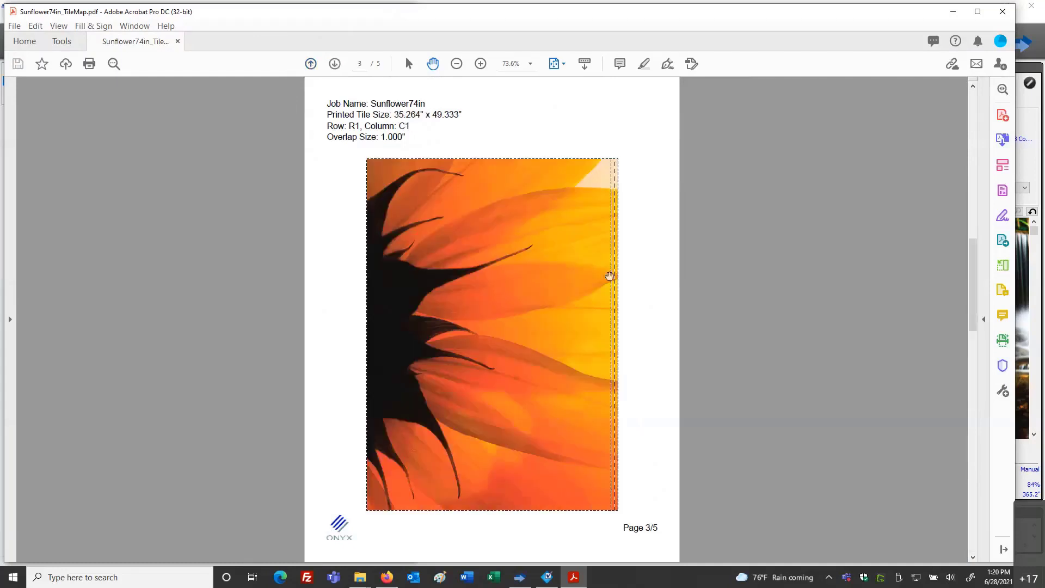
Check the notes on page 2 of the sunflower tile map, and close Acrobat to return to Thrive RIP-Queue
left_click(311, 64)
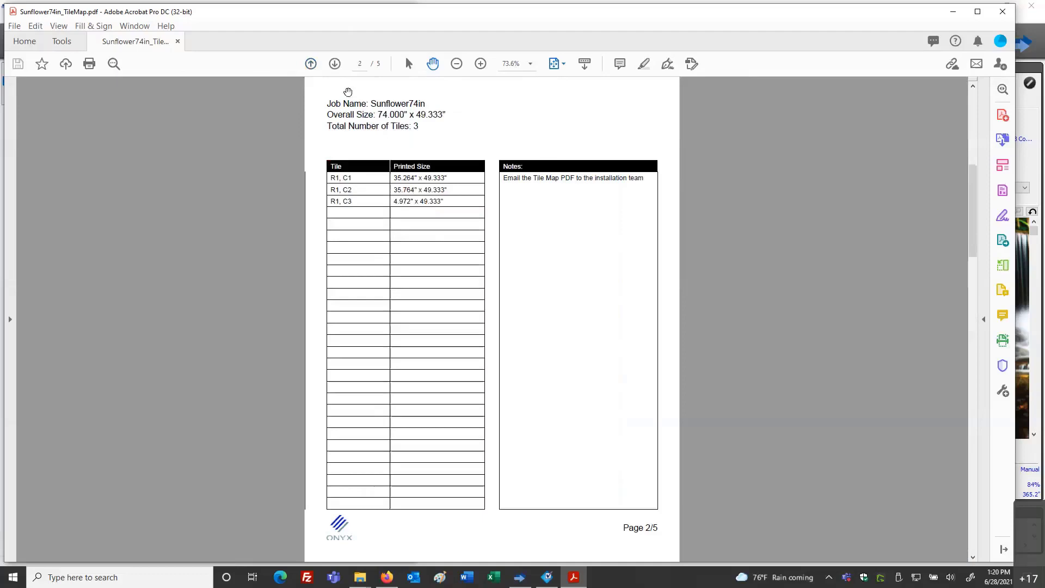
left_click(176, 42)
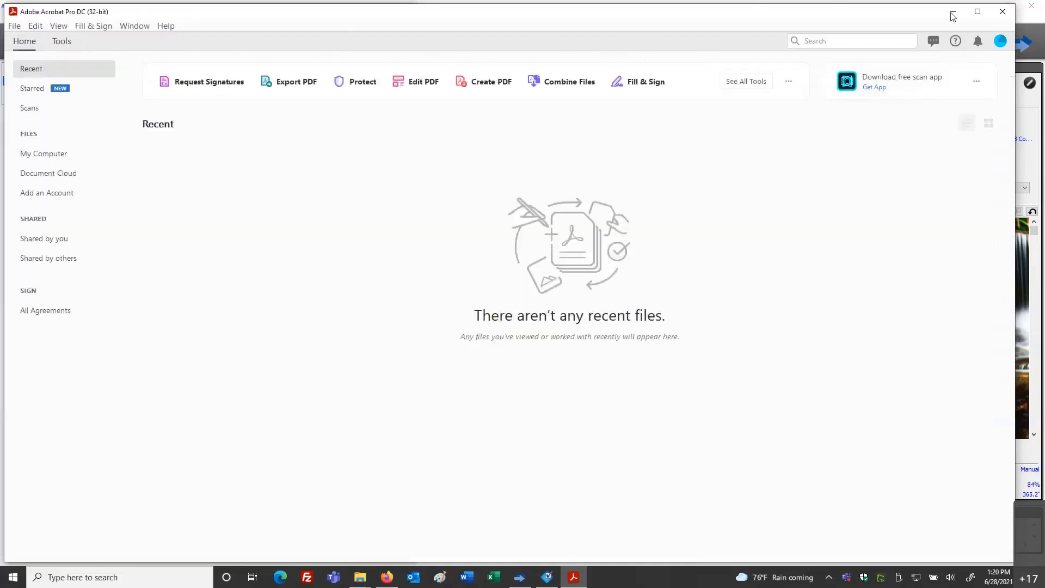
left_click(1003, 11)
left_click(473, 332)
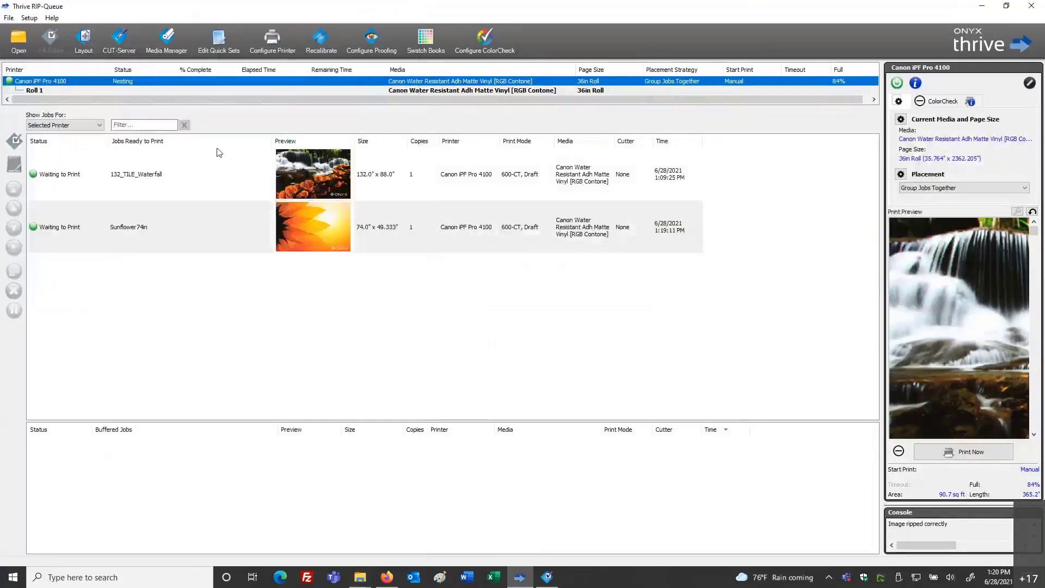
Add a job ticket note about attaching the tile map to the 132_TILE_Waterfall job and save its properties
left_click(192, 171)
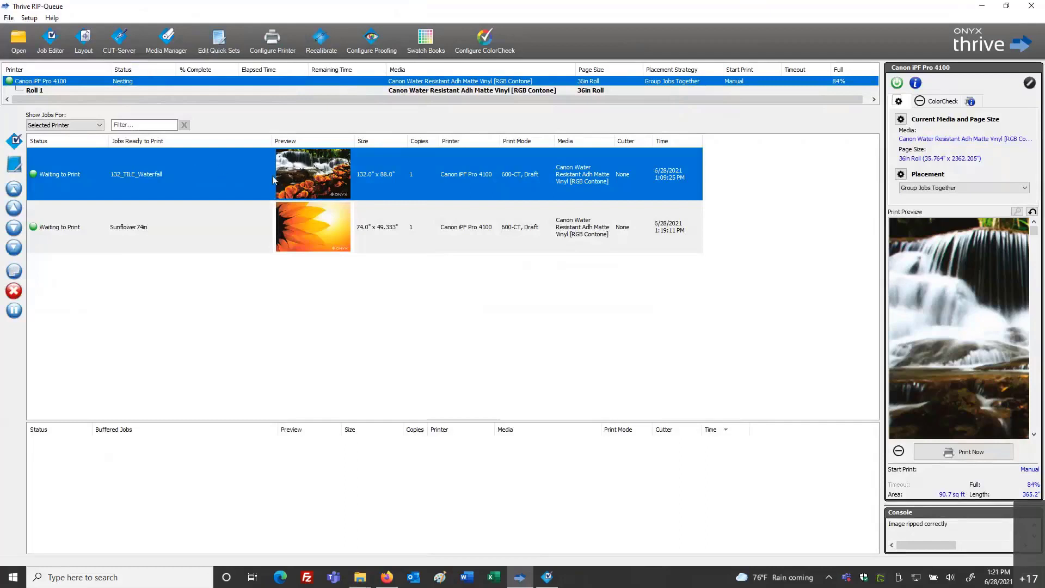
right_click(218, 169)
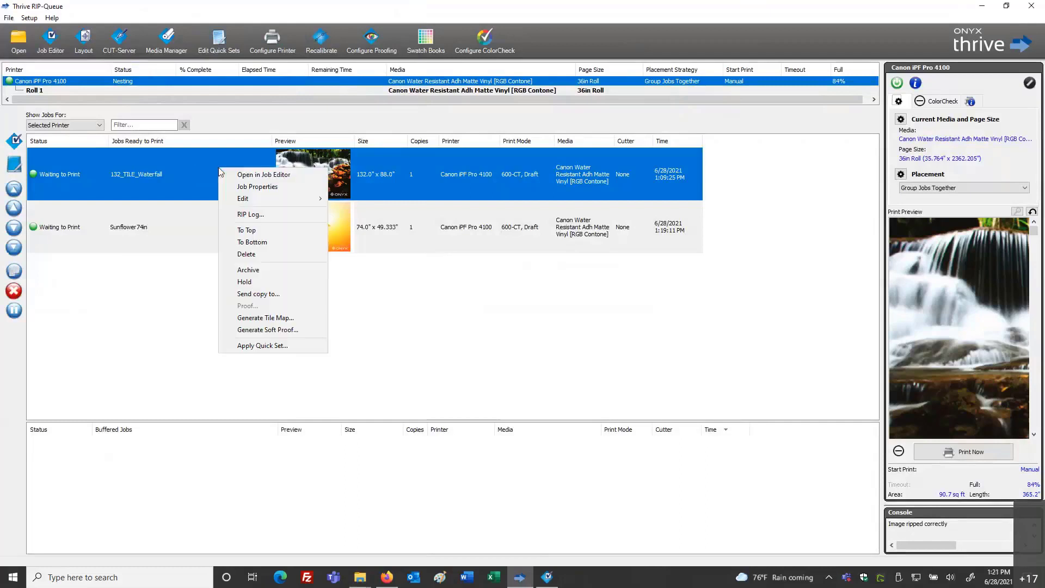
left_click(242, 187)
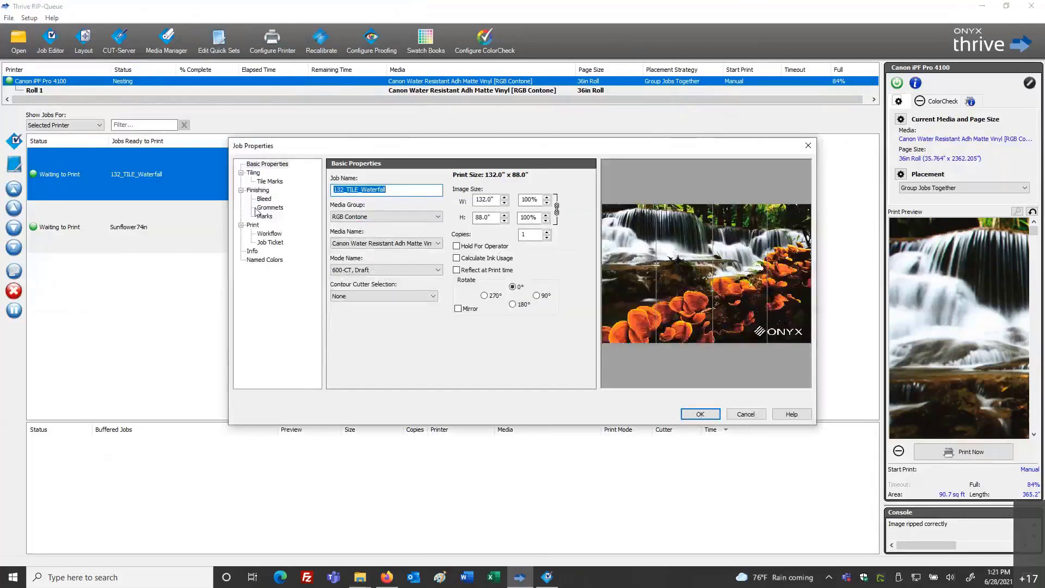
left_click(266, 243)
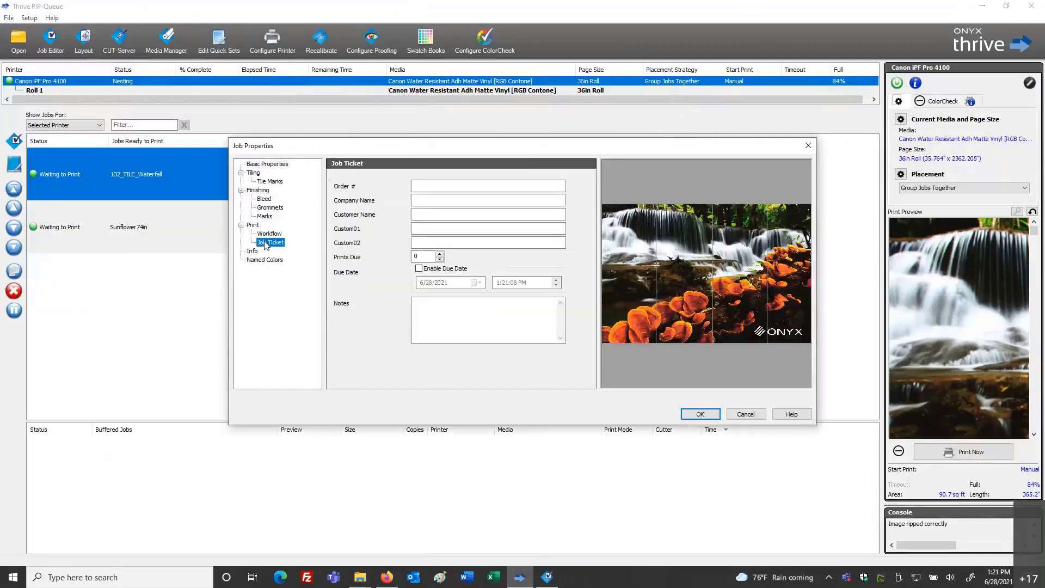
left_click(464, 305)
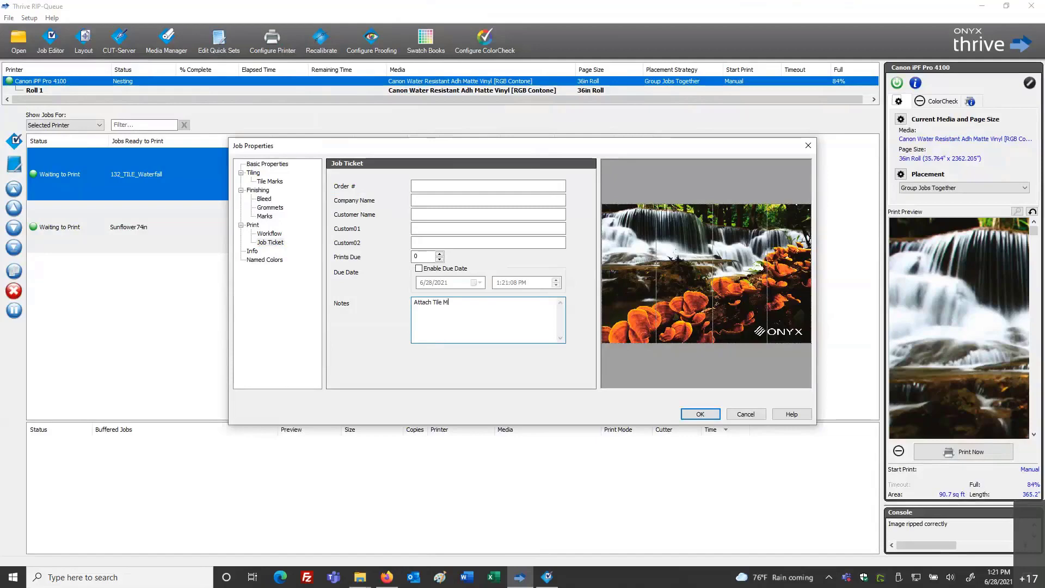
type("F")
left_click(699, 414)
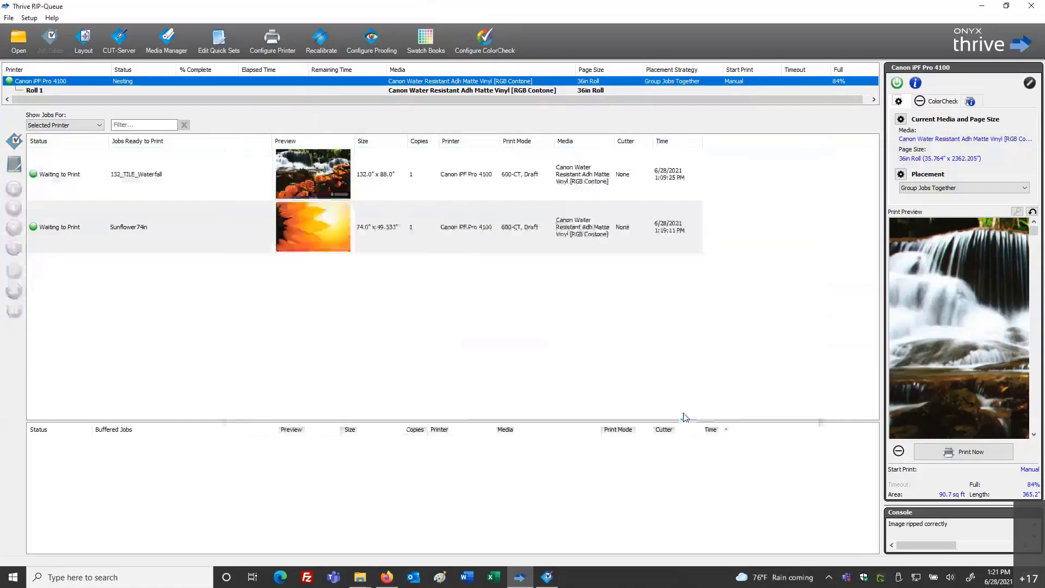
Generate a tile map for the queued 132_TILE_Waterfall job, keeping the offered page and custom logo settings
right_click(254, 172)
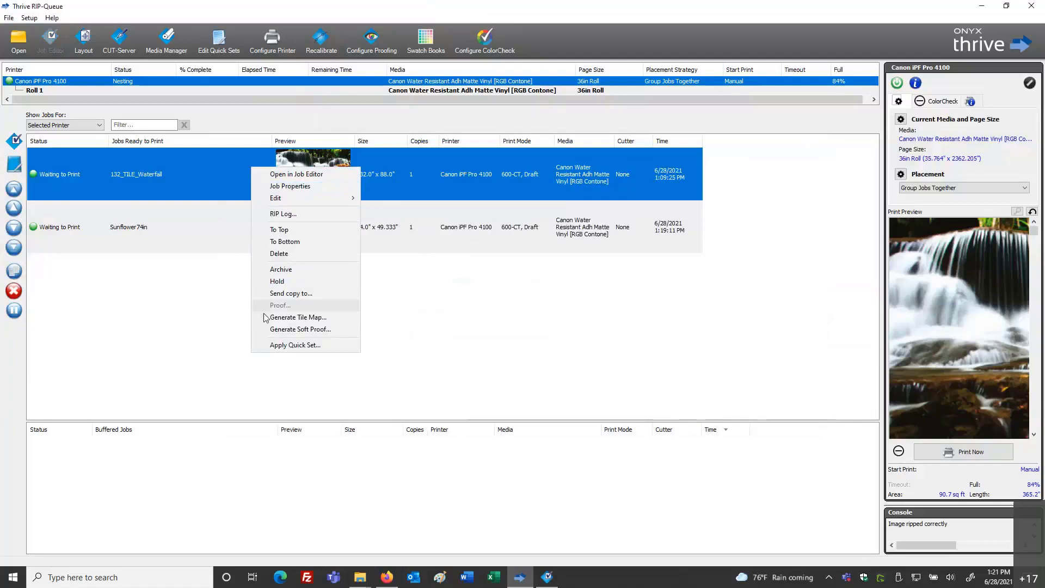
left_click(283, 318)
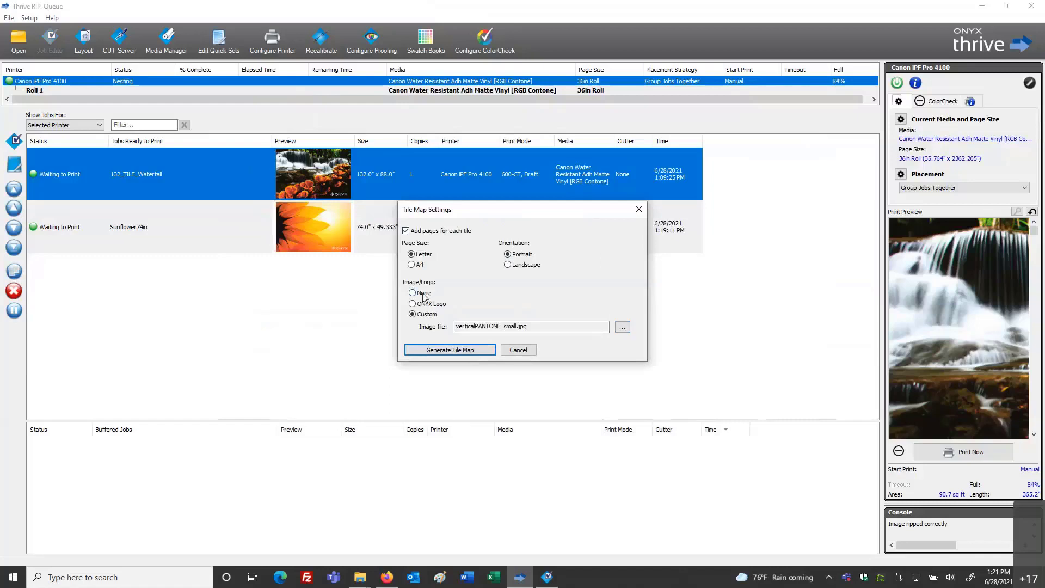
left_click(457, 353)
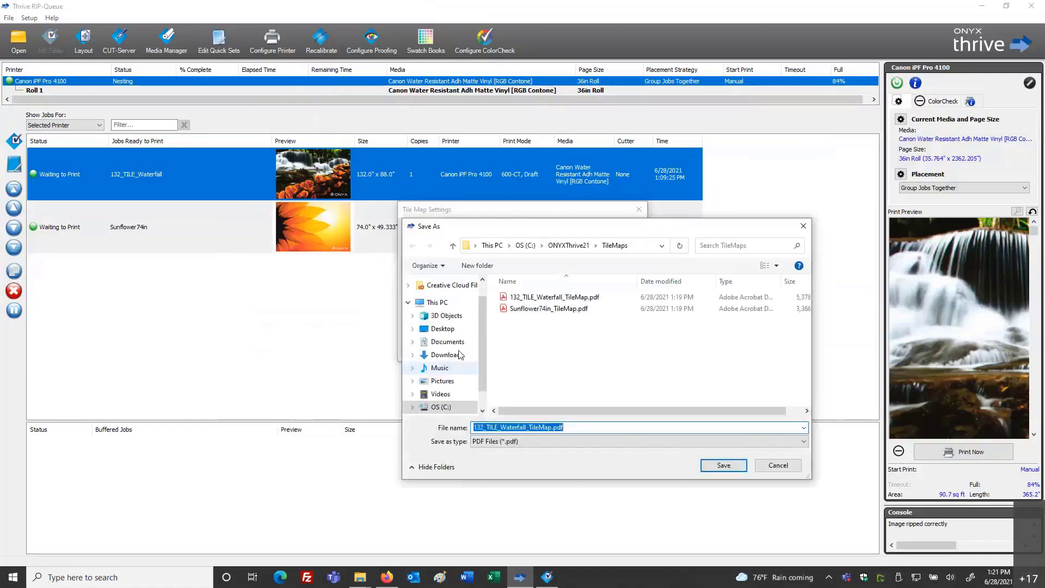